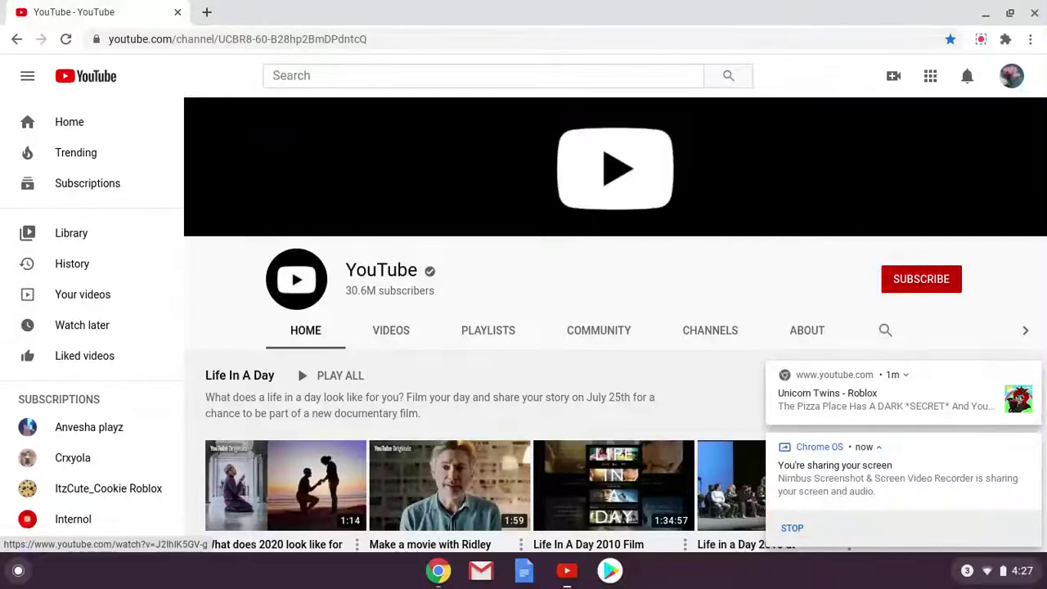
Dismiss the Roblox video and screen-sharing notifications covering the YouTube page.
left_click(1030, 376)
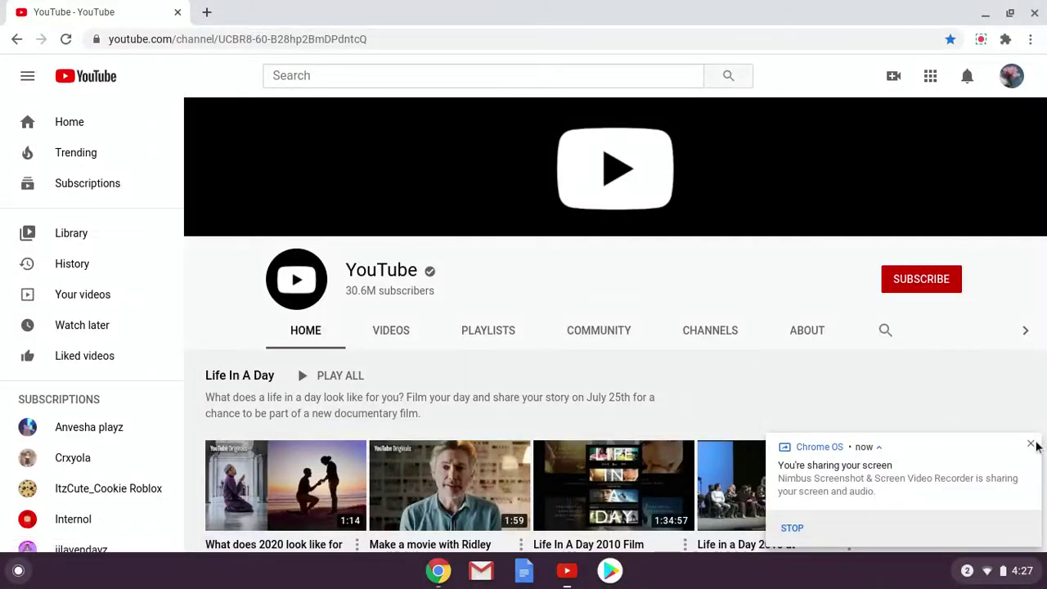
left_click(1030, 445)
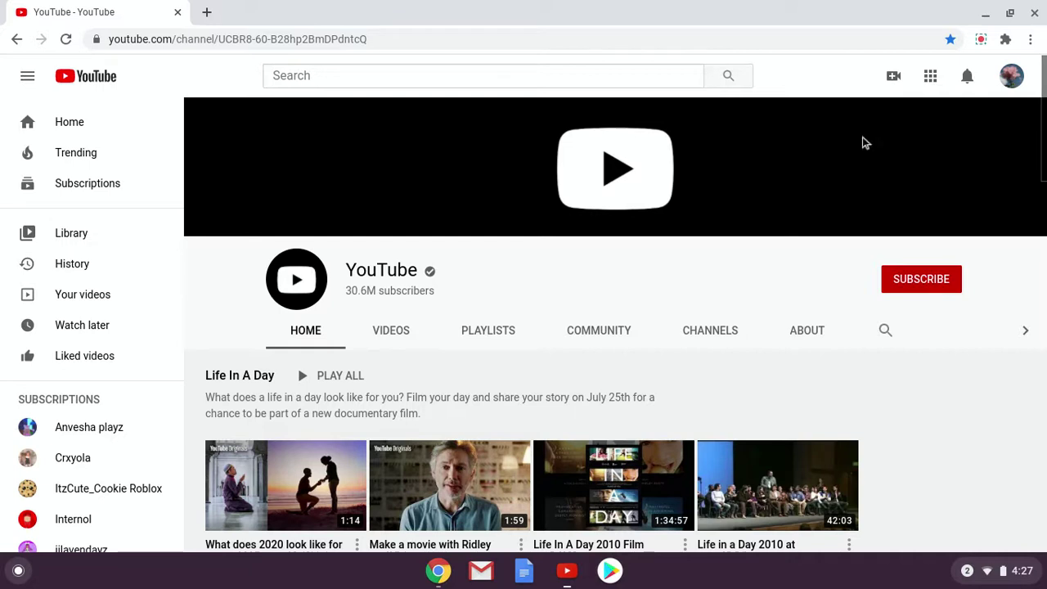
Open the Bailey Vlogs channel, view its channel art upload options, then open a new tab.
left_click(1013, 76)
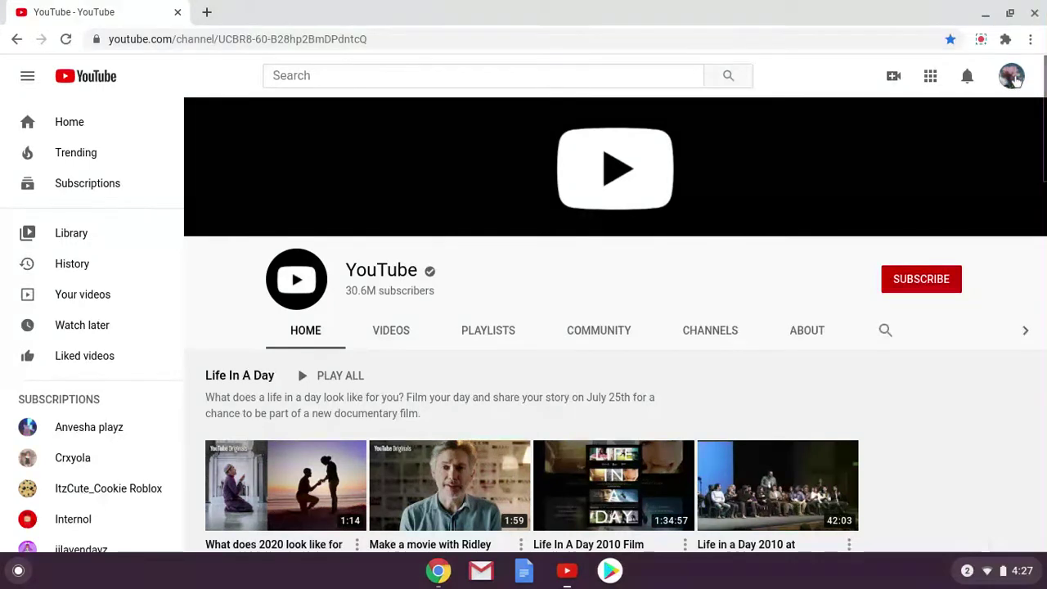
left_click(840, 164)
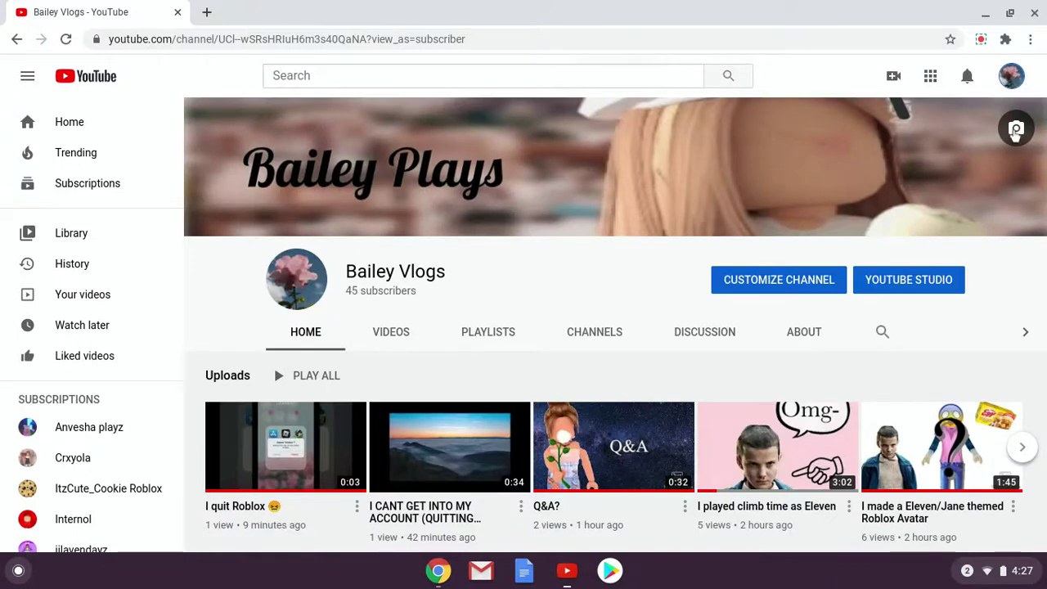
left_click(1015, 131)
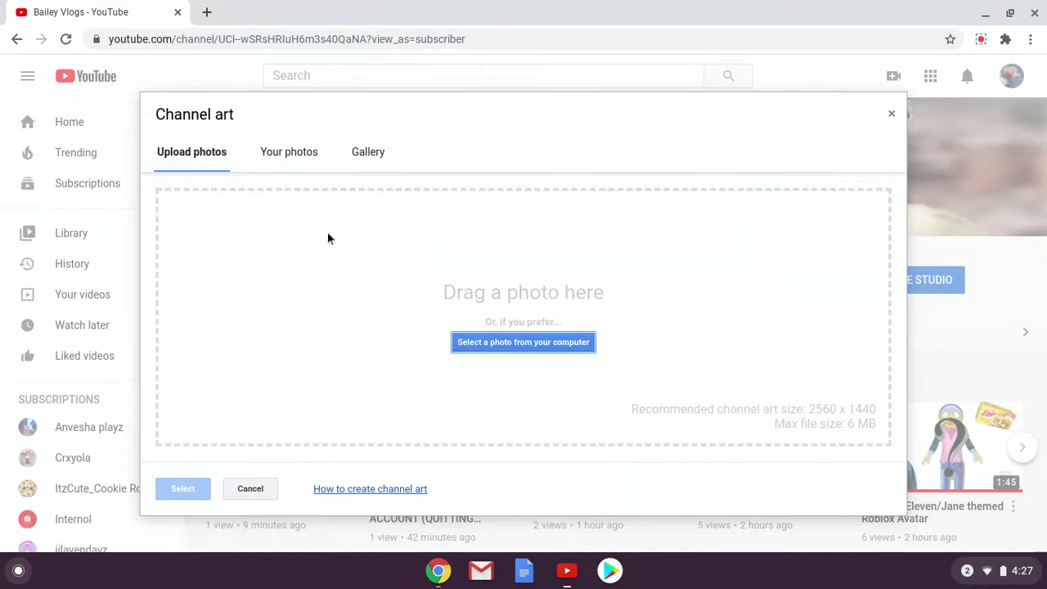
left_click(205, 13)
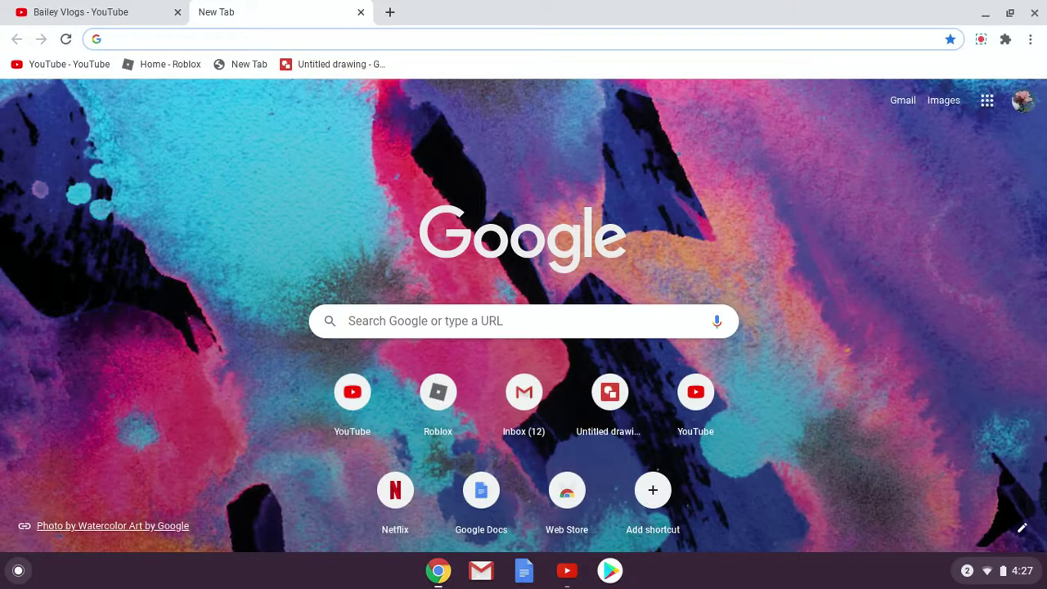
Search for 'google drawings' and open a blank Google Drawings document.
type("google dr")
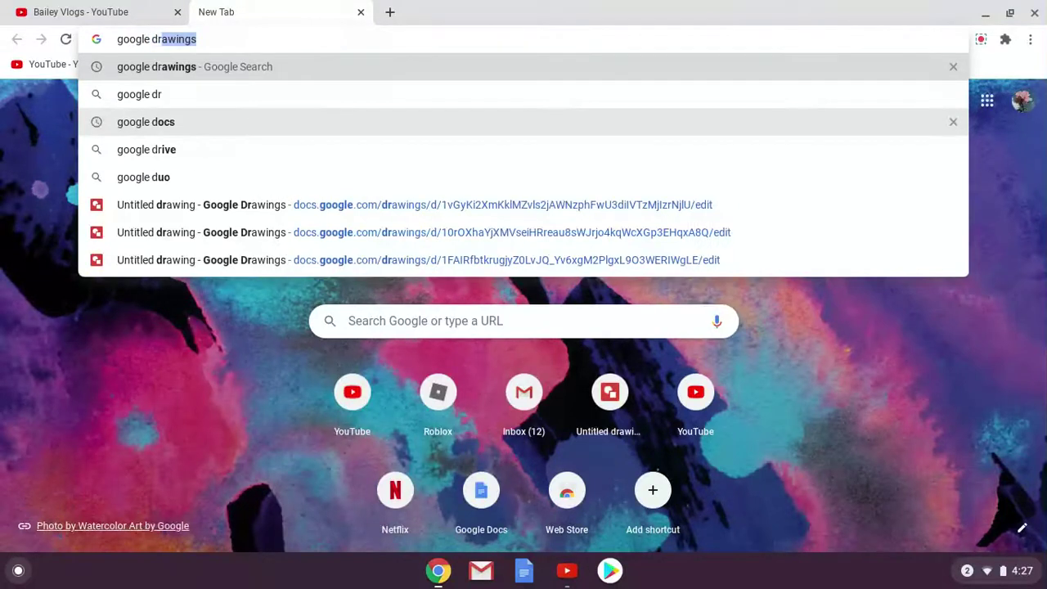
type("awings")
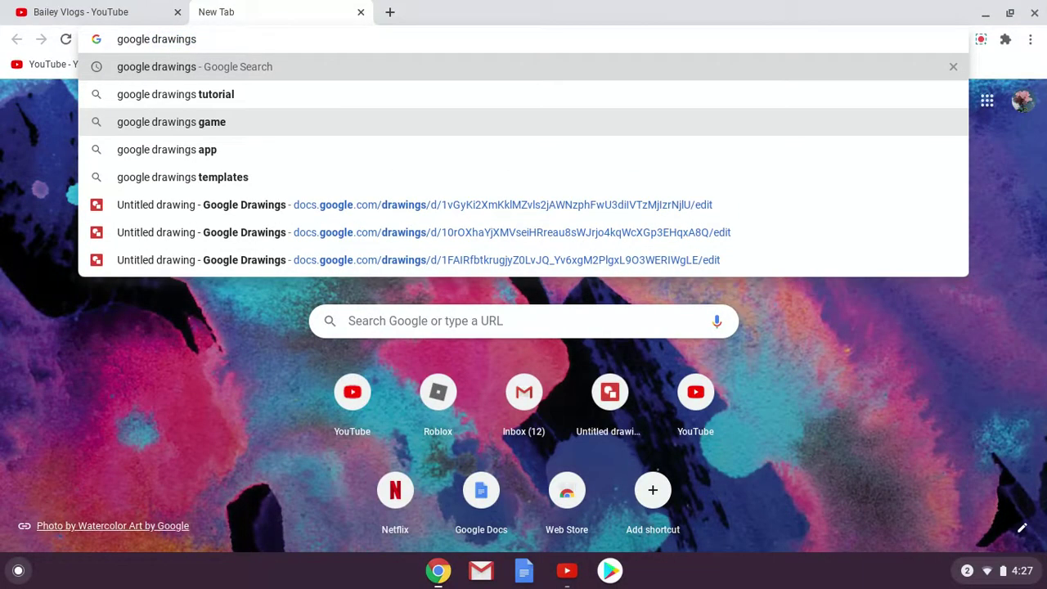
key("Return")
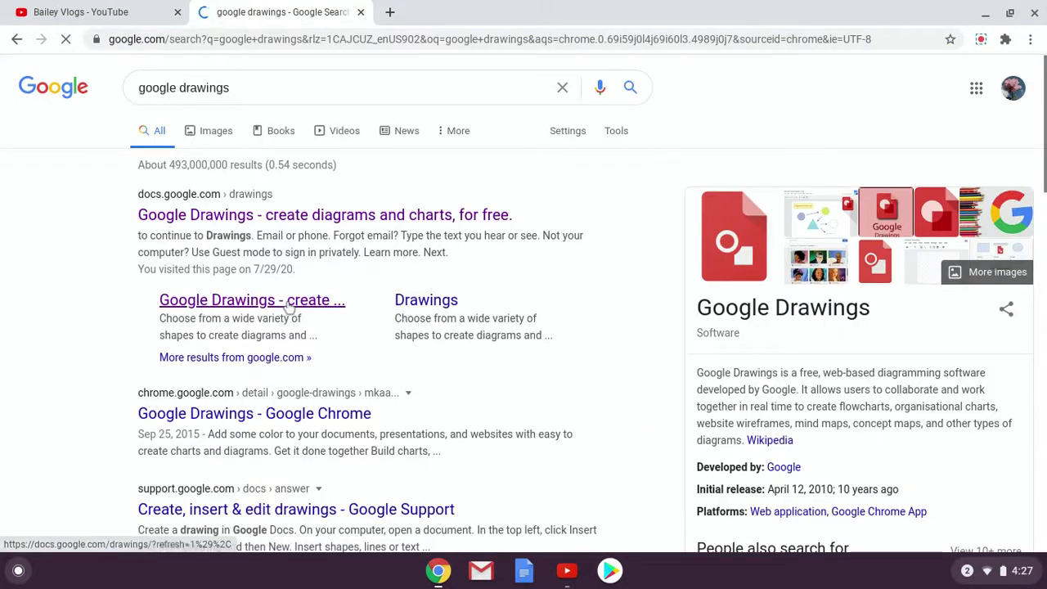
left_click(288, 304)
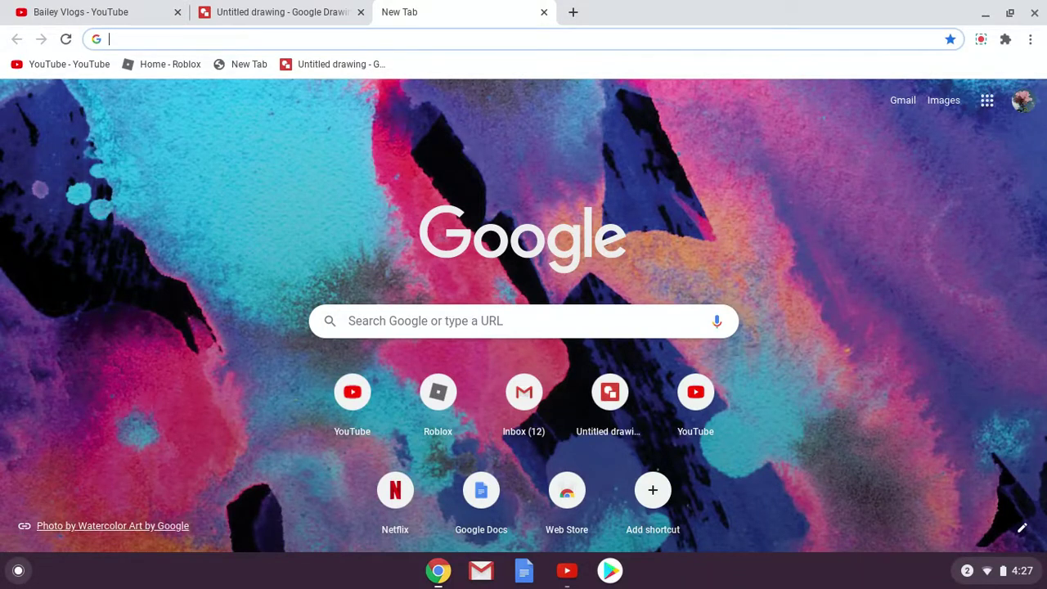
Search Google Images for 'vlogging channel art', accepting the spelling correction.
type("vo")
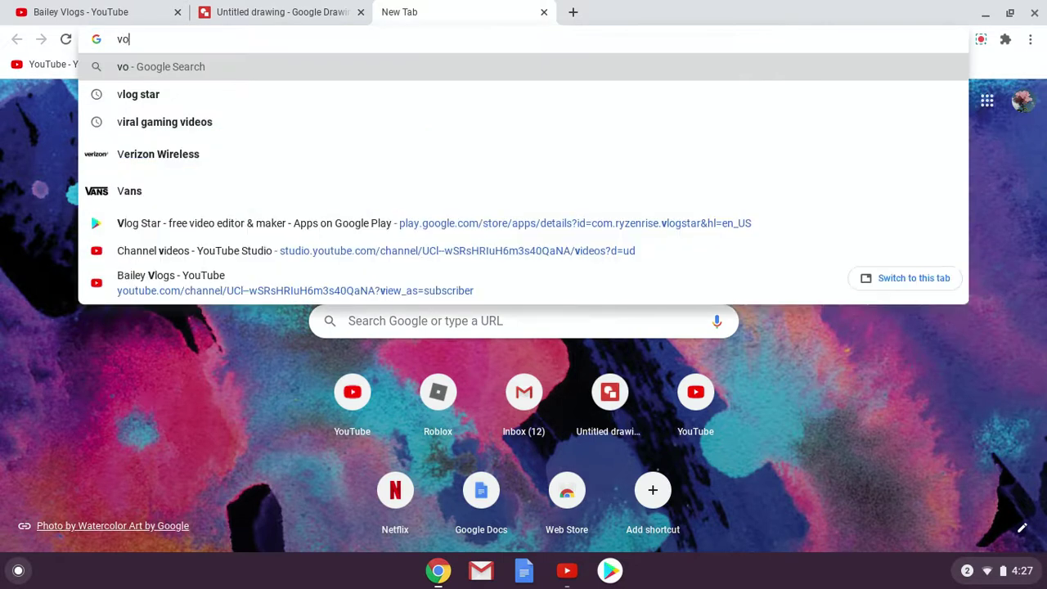
type("gging cha")
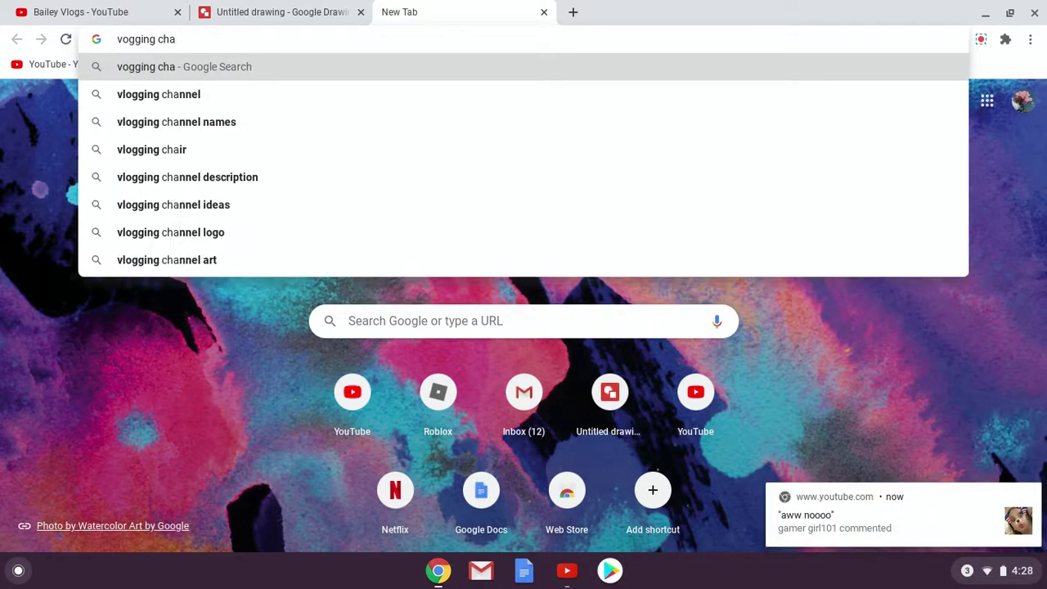
type("nnel ")
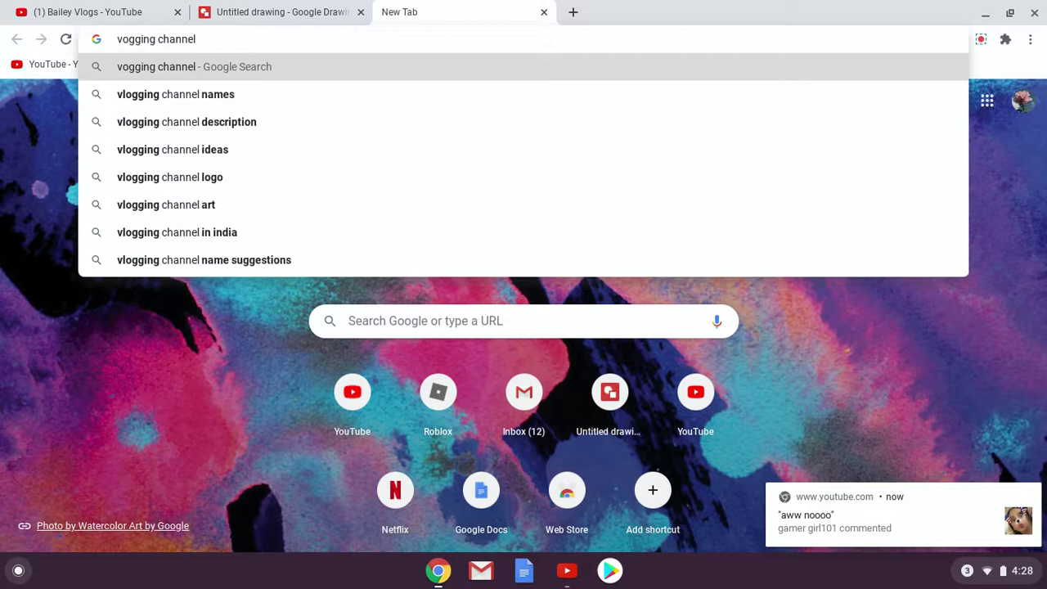
type("rt")
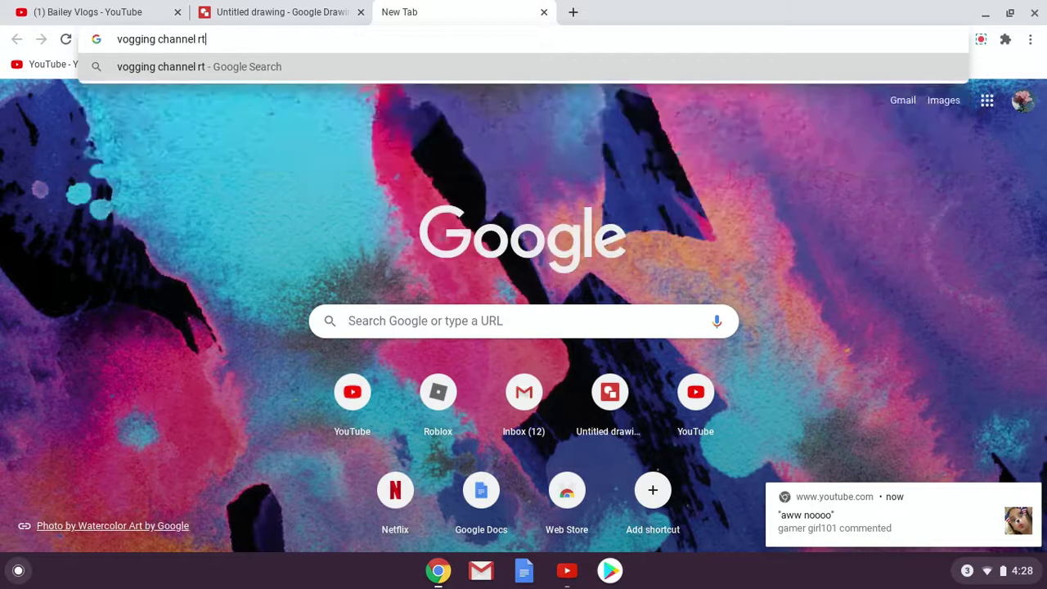
key("BackSpace")
key("BackSpace")
type("art")
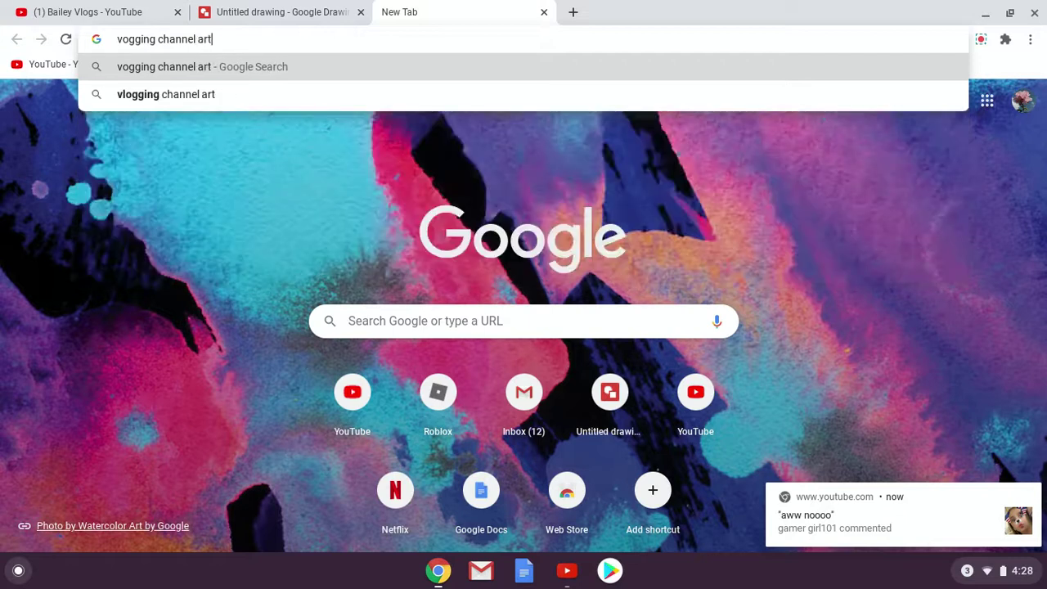
key("Return")
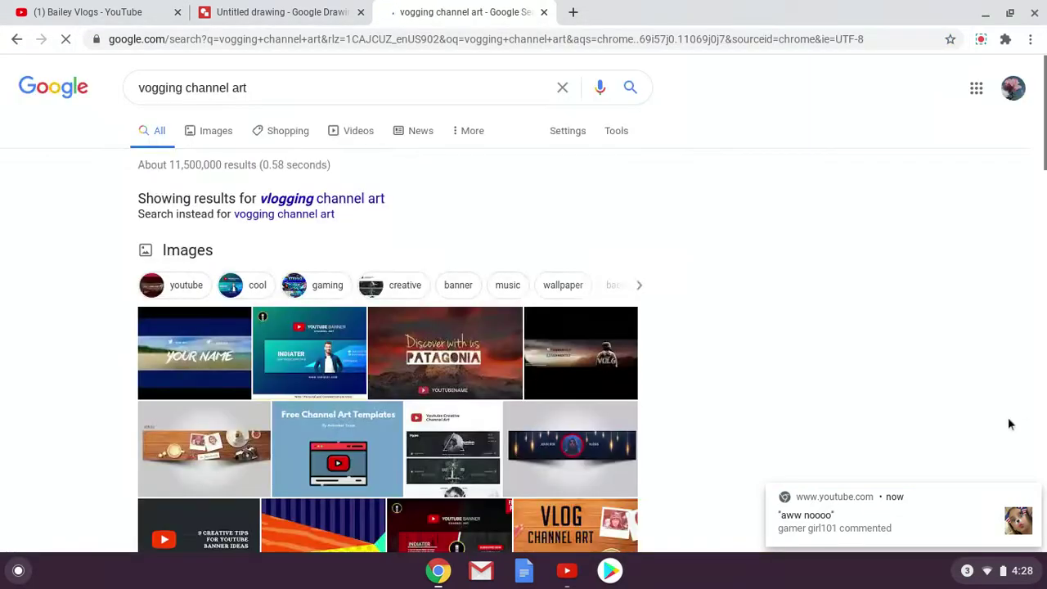
left_click(1033, 493)
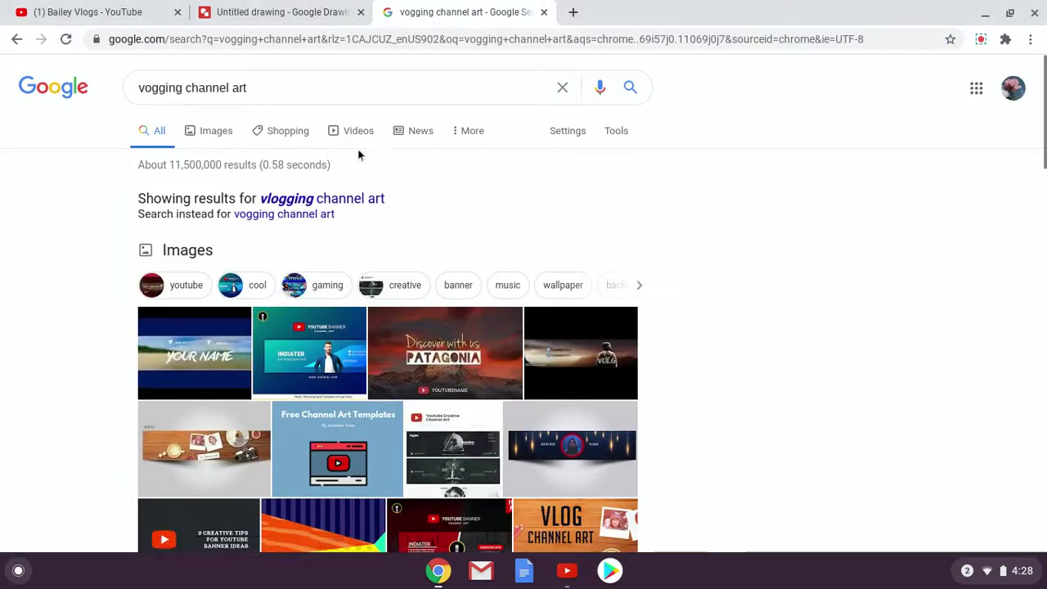
left_click(355, 198)
left_click(222, 135)
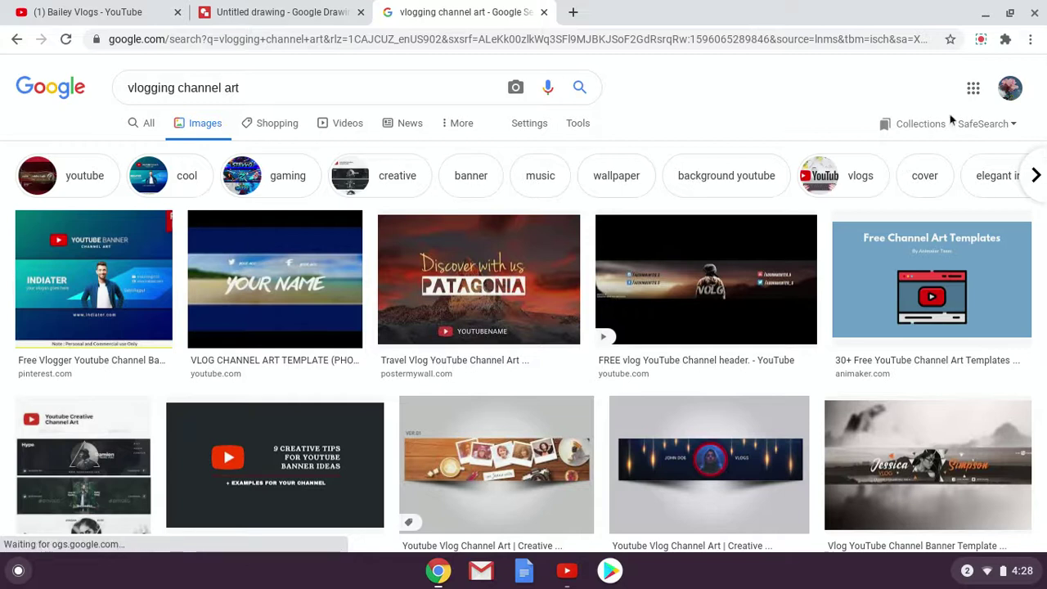
left_click(981, 39)
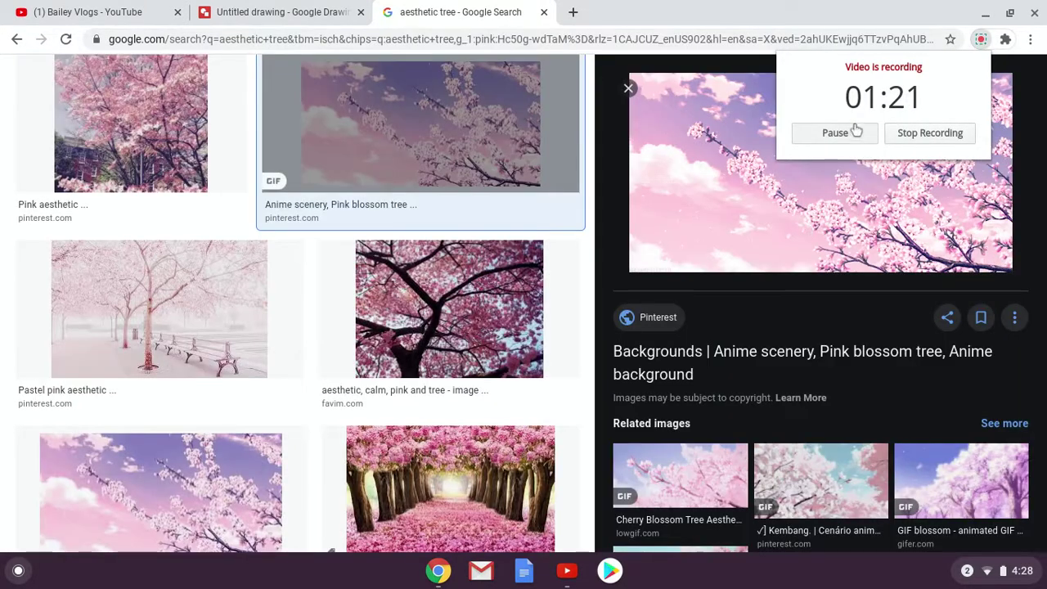
Copy the 'Anime scenery, Pink blossom tree' image from the image results.
left_click(831, 6)
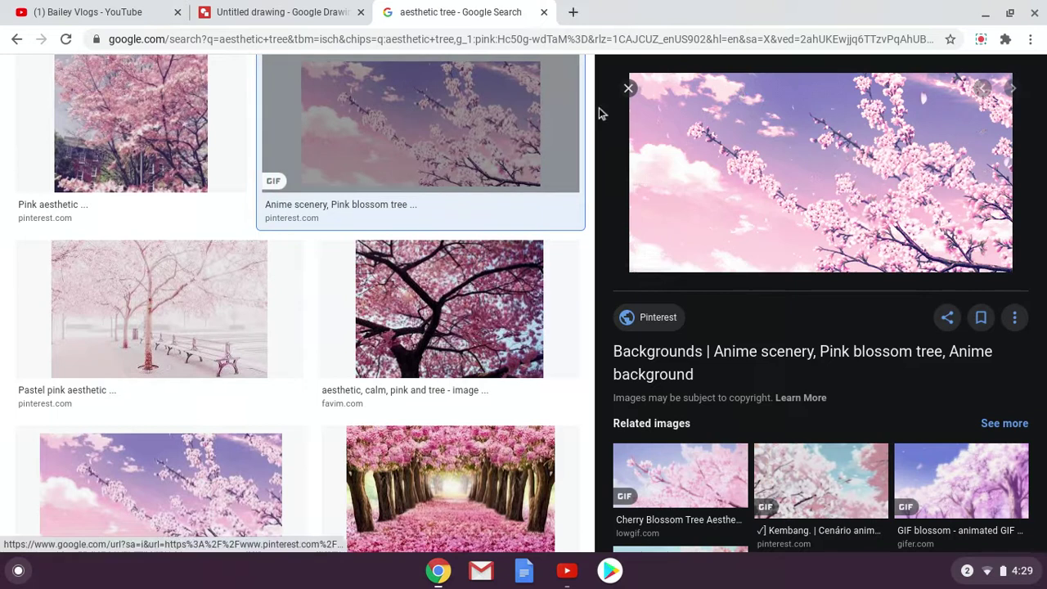
key("Escape")
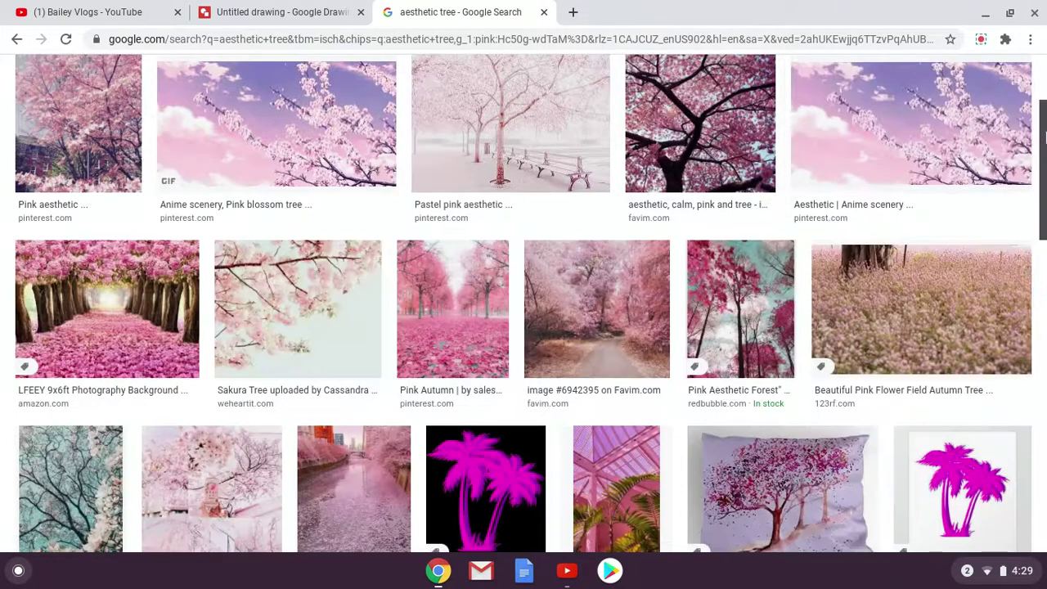
left_click(940, 131)
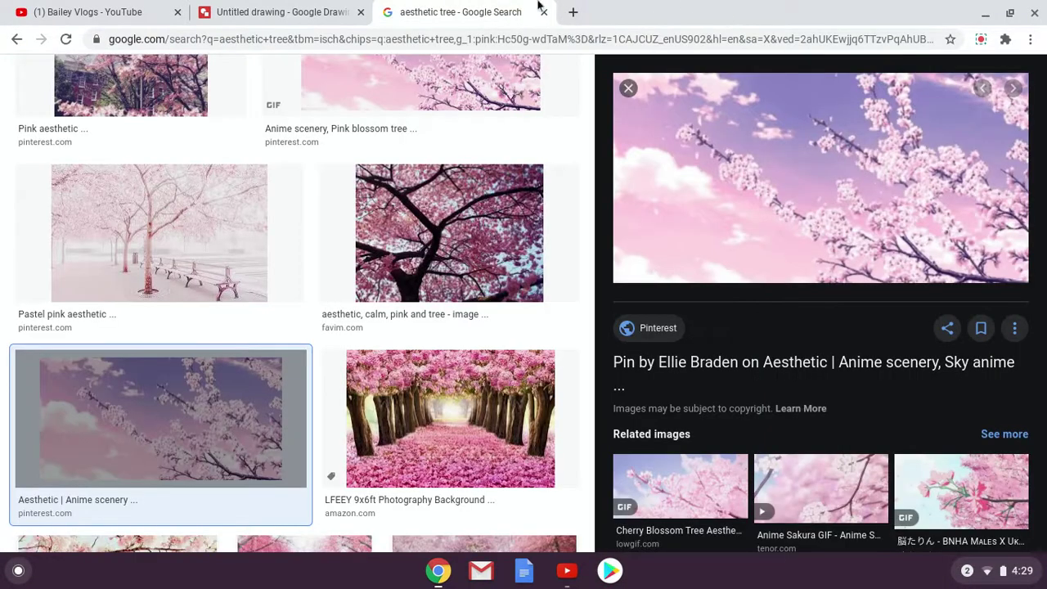
key("Escape")
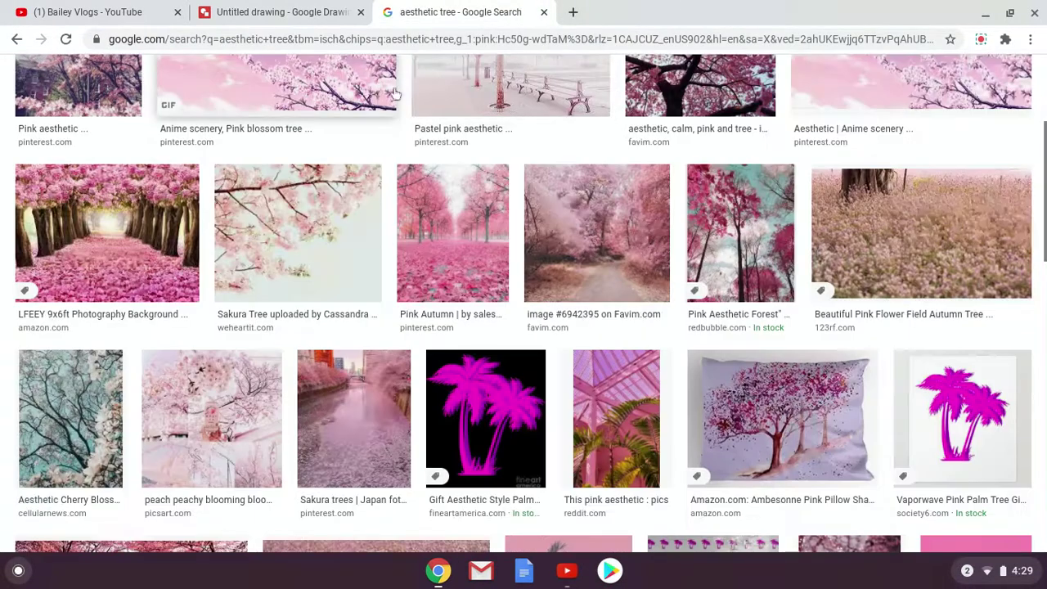
left_click(389, 90)
right_click(815, 225)
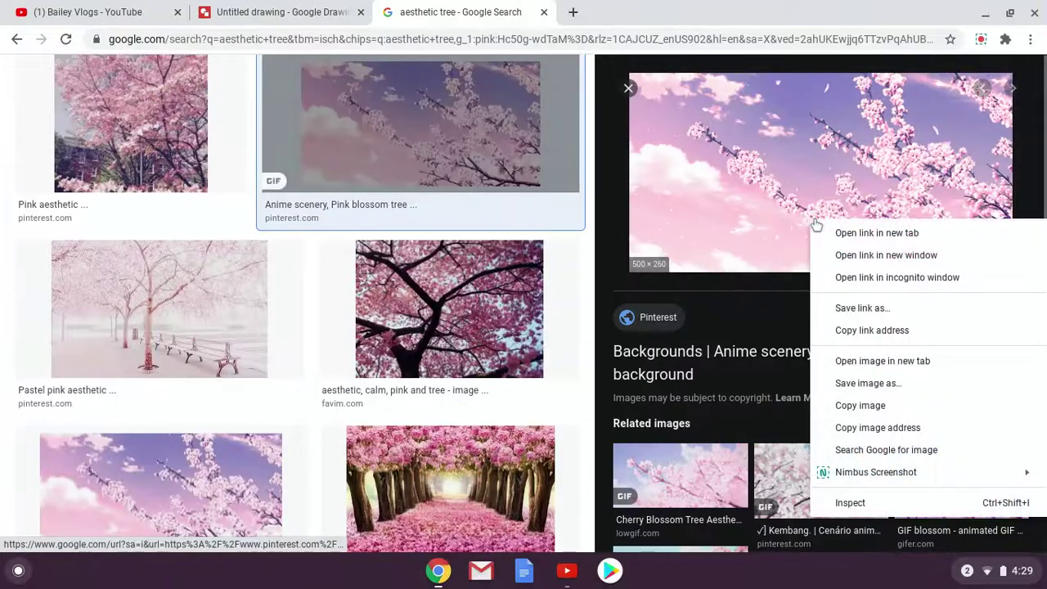
left_click(886, 405)
Paste the blossom image into the drawing, stretch it across the page, then delete it.
left_click(327, 11)
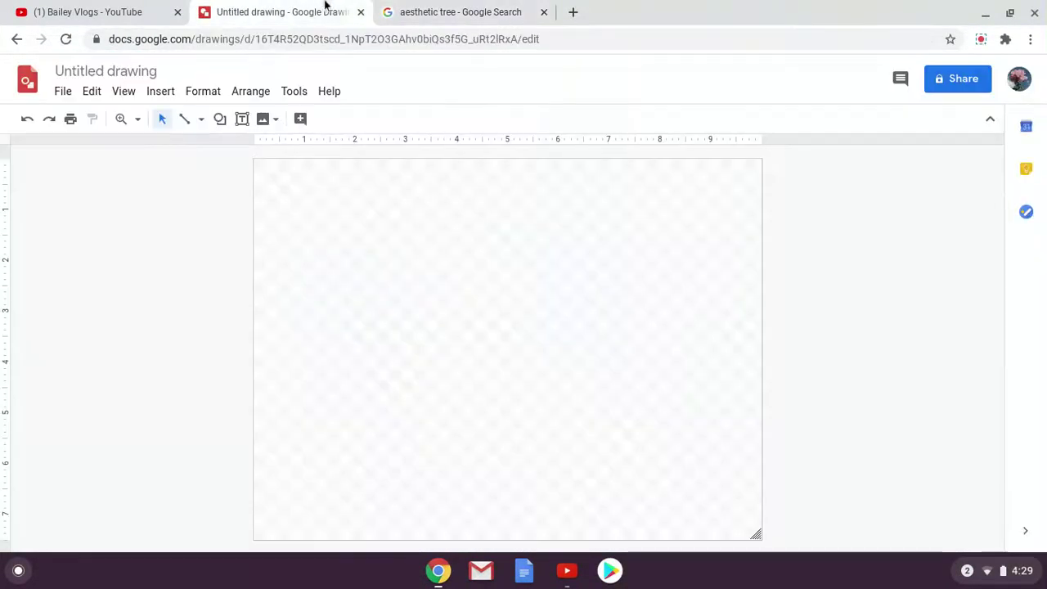
right_click(434, 198)
left_click(494, 267)
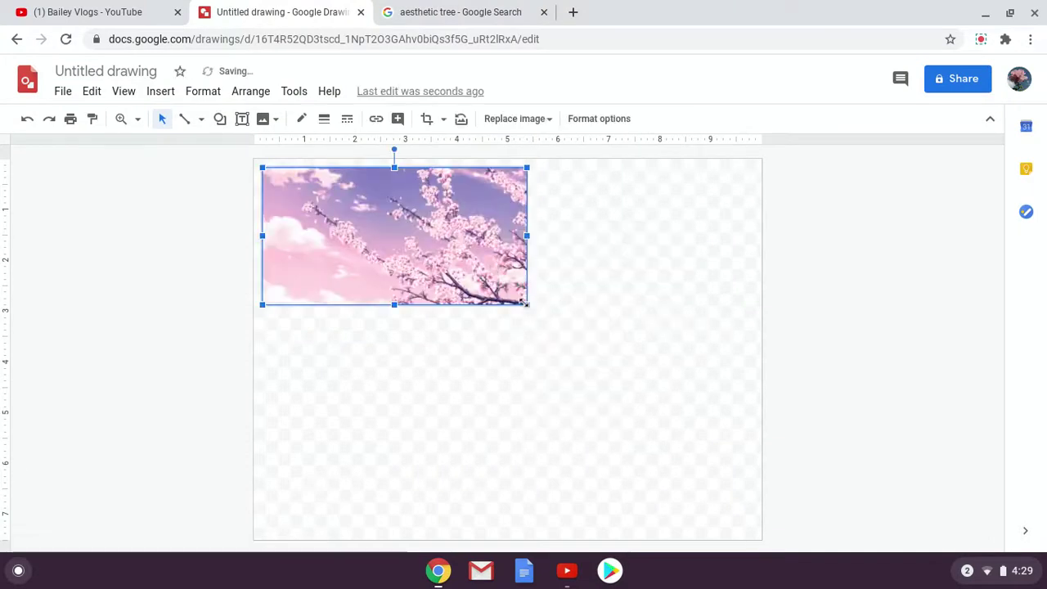
left_click_drag(527, 306, 707, 435)
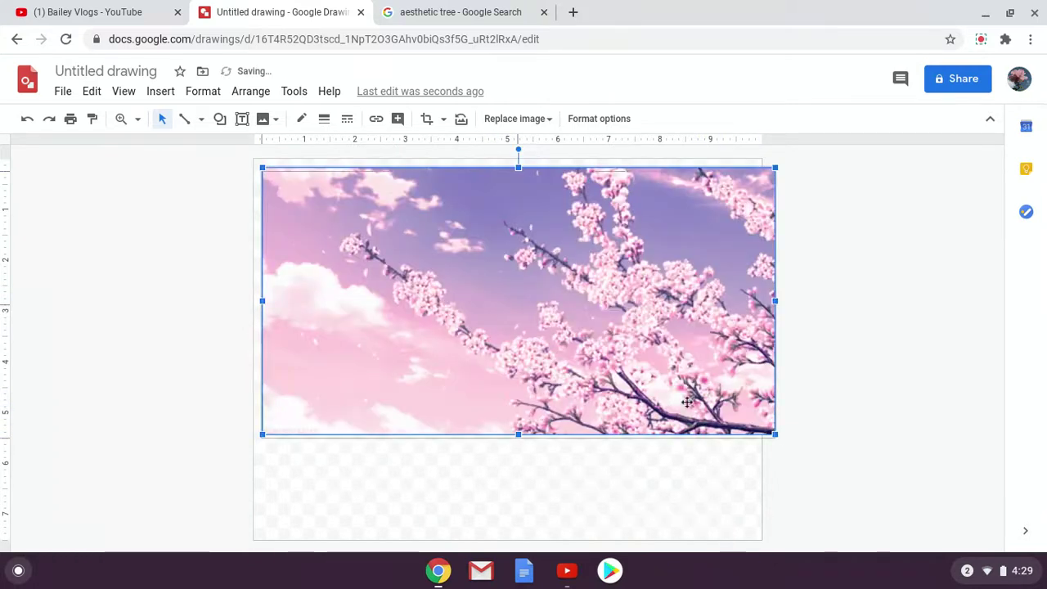
left_click_drag(699, 397, 687, 490)
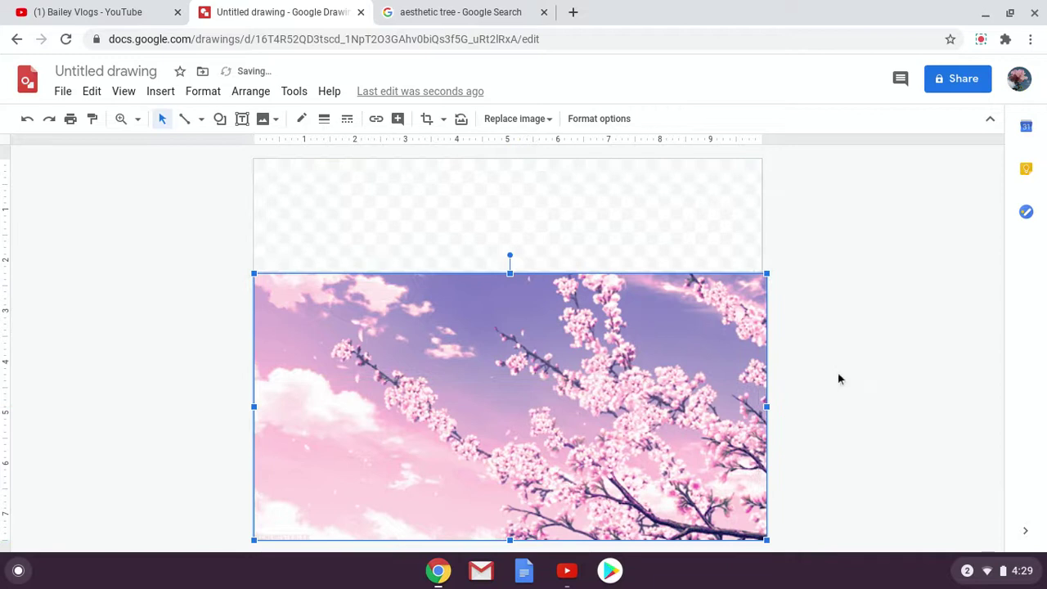
left_click_drag(766, 406, 762, 407)
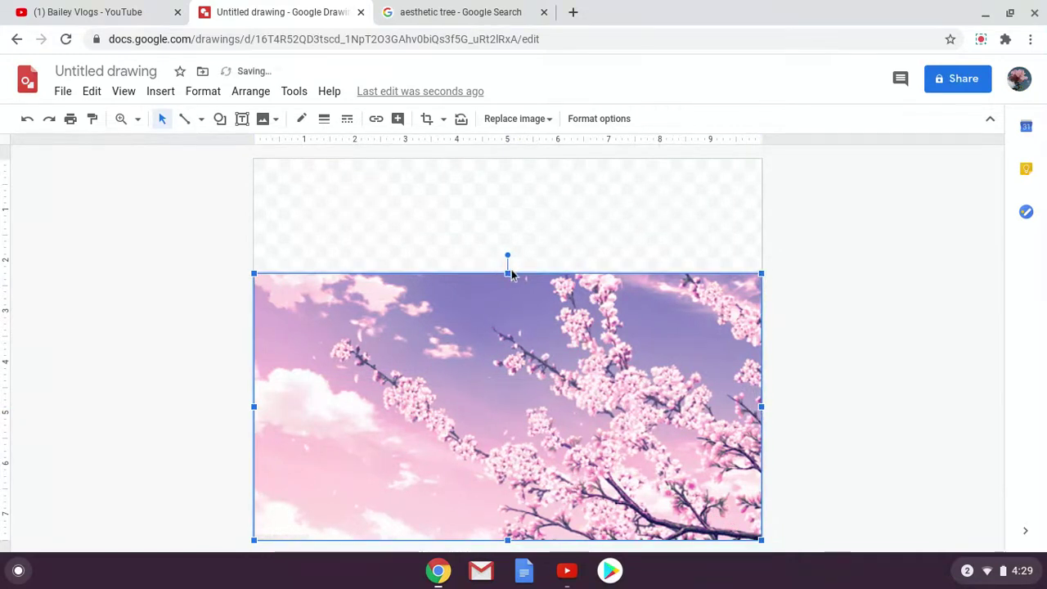
left_click_drag(506, 273, 493, 161)
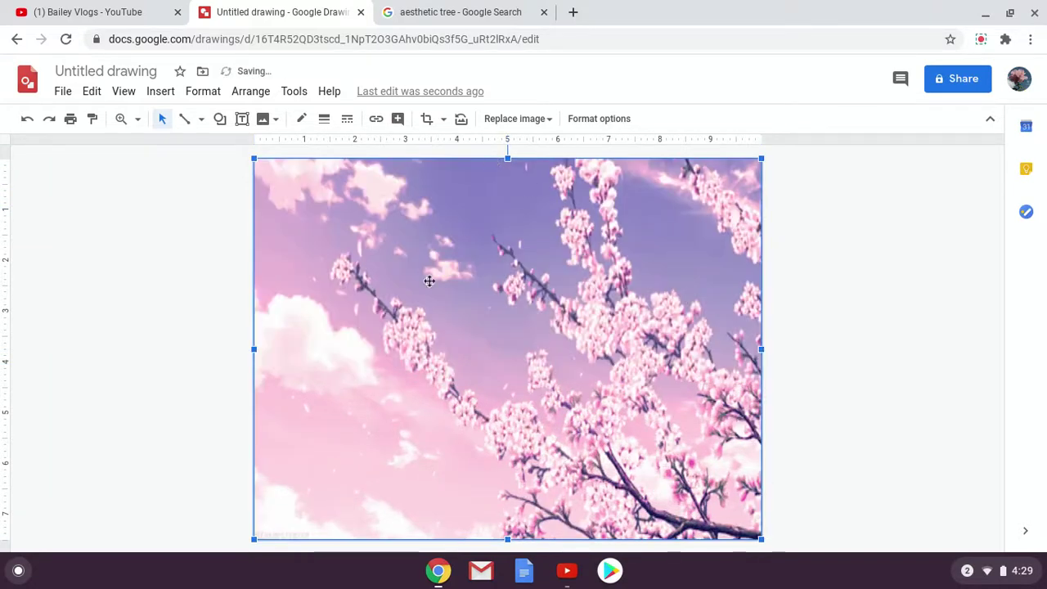
key("BackSpace")
Scroll through the aesthetic tree image results to find the Kawaii Tree GIF.
left_click(457, 7)
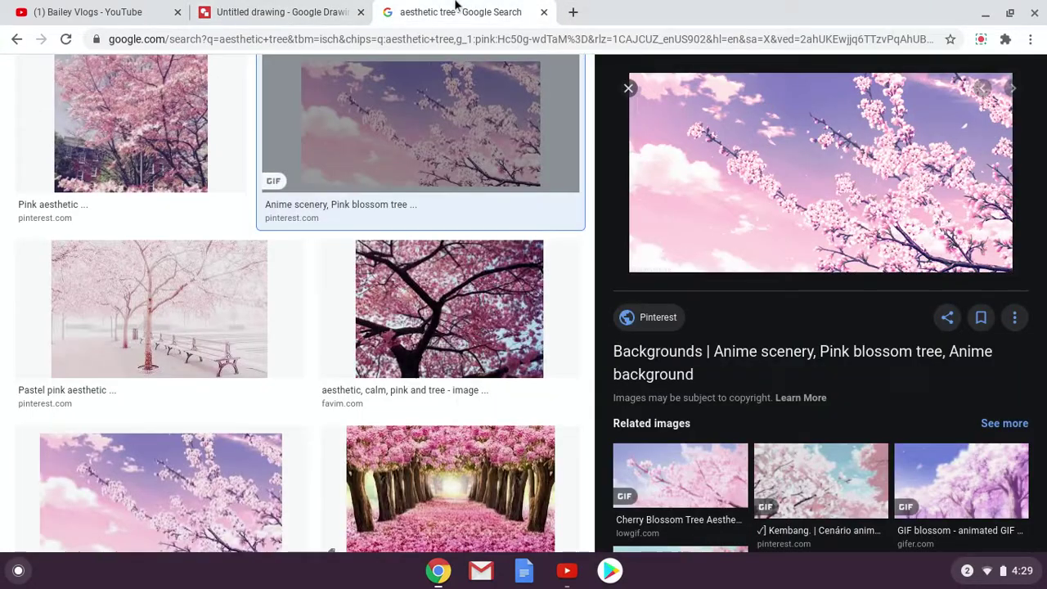
left_click(628, 88)
left_click_drag(1044, 217, 1044, 305)
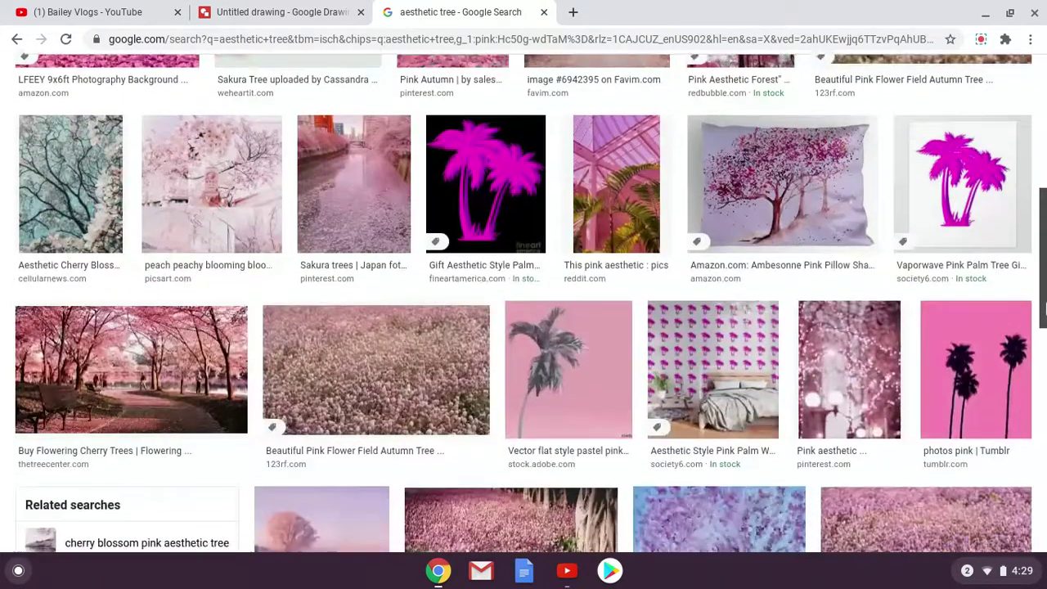
scroll(1044, 305, "down", 2)
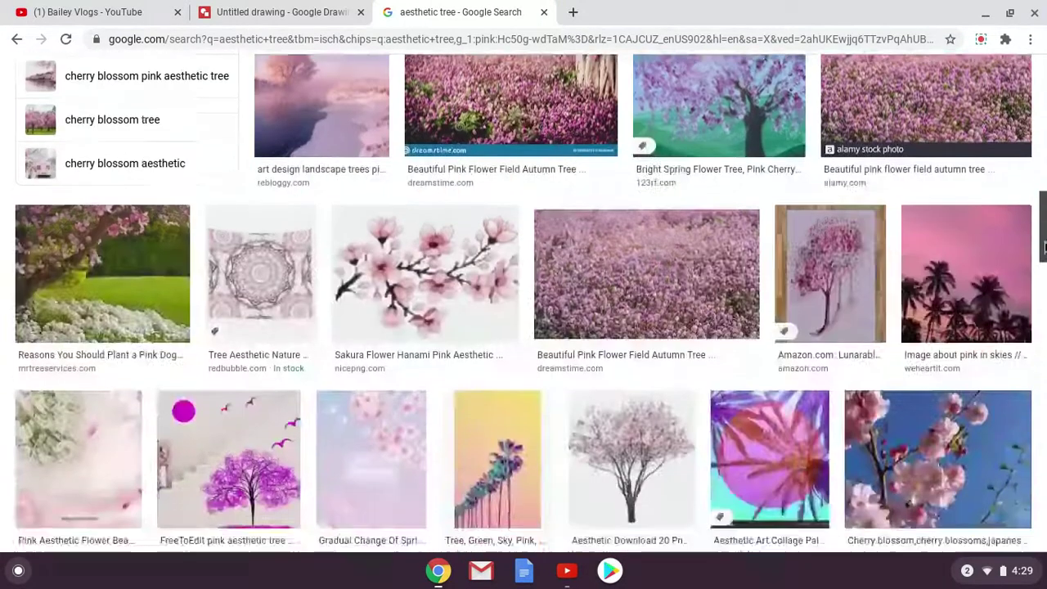
left_click_drag(1044, 196, 1044, 397)
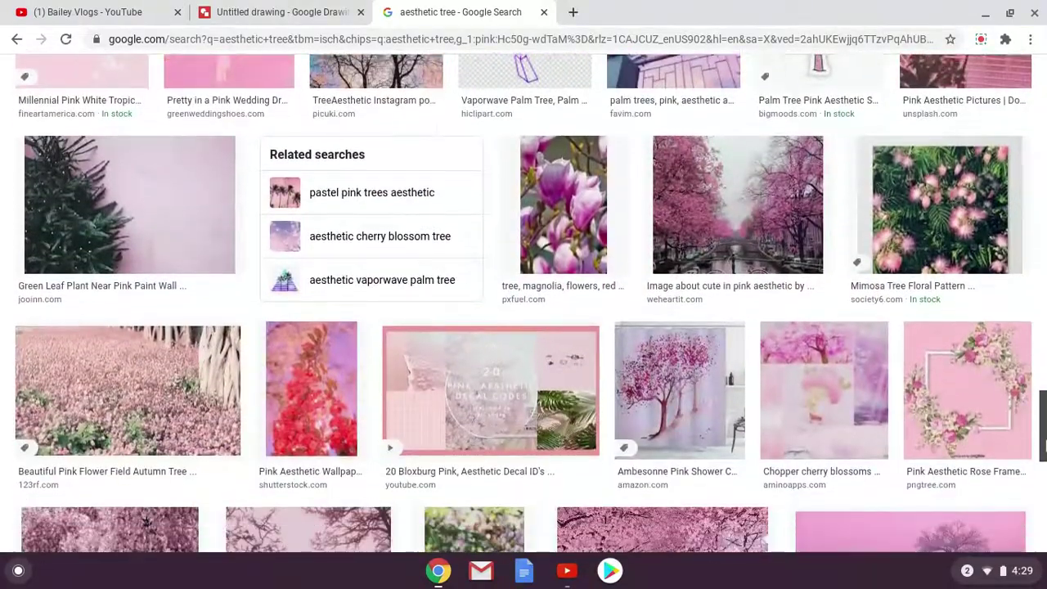
left_click_drag(1044, 397, 1044, 483)
scroll(523, 303, "down", 5)
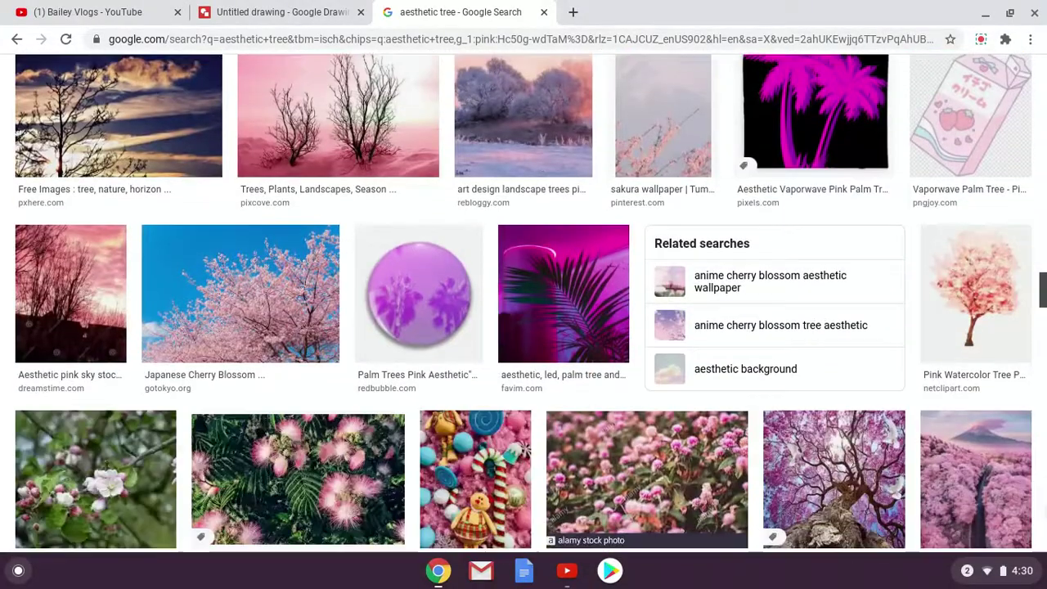
scroll(524, 302, "down", 3)
scroll(524, 303, "down", 2)
scroll(523, 303, "down", 1)
scroll(523, 303, "down", 1)
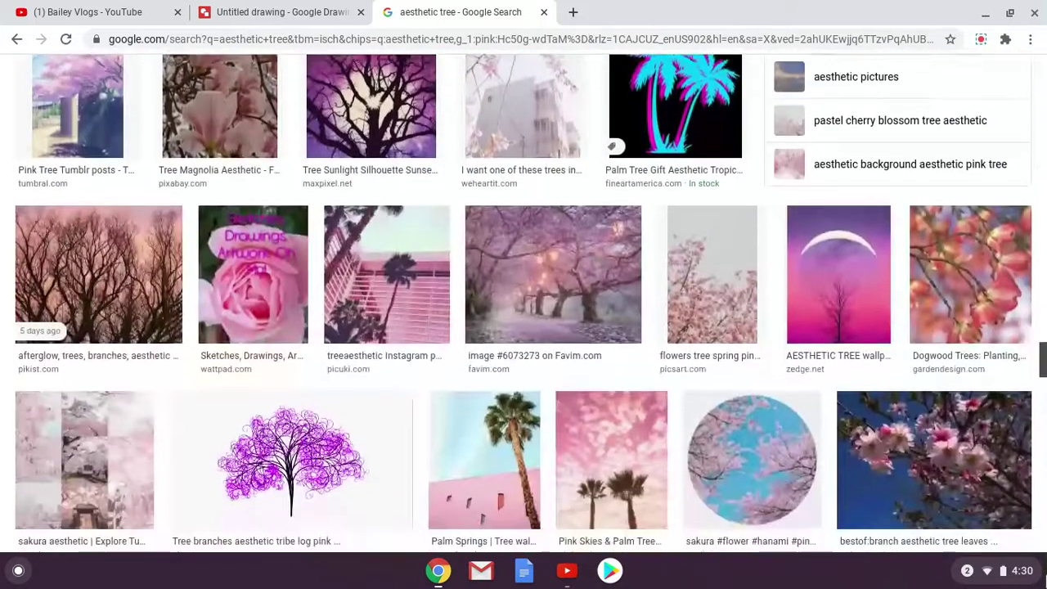
scroll(523, 303, "down", 1)
scroll(523, 302, "down", 1)
scroll(524, 303, "down", 1)
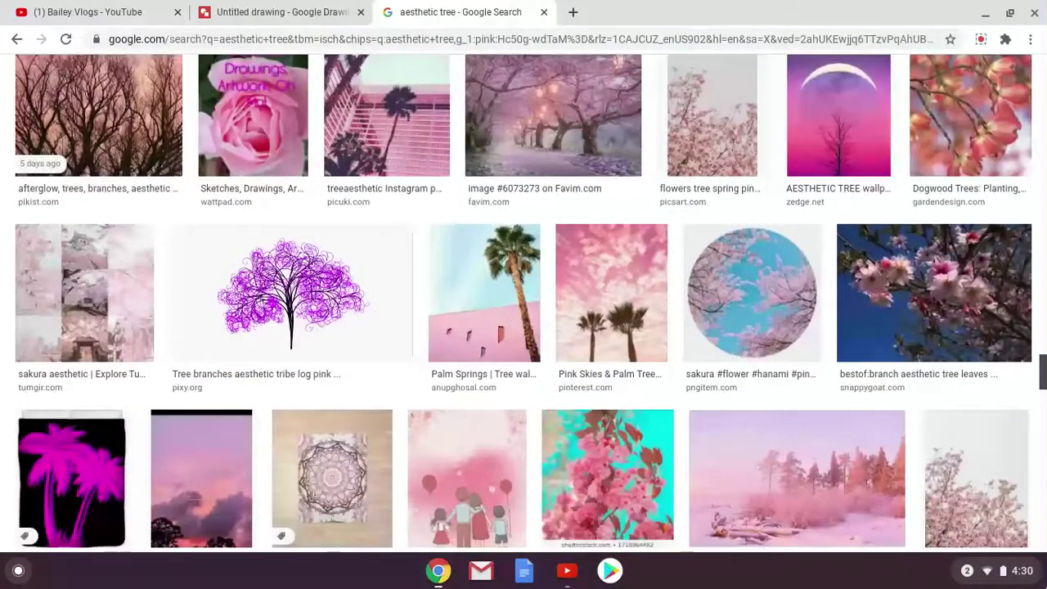
scroll(524, 302, "up", 1)
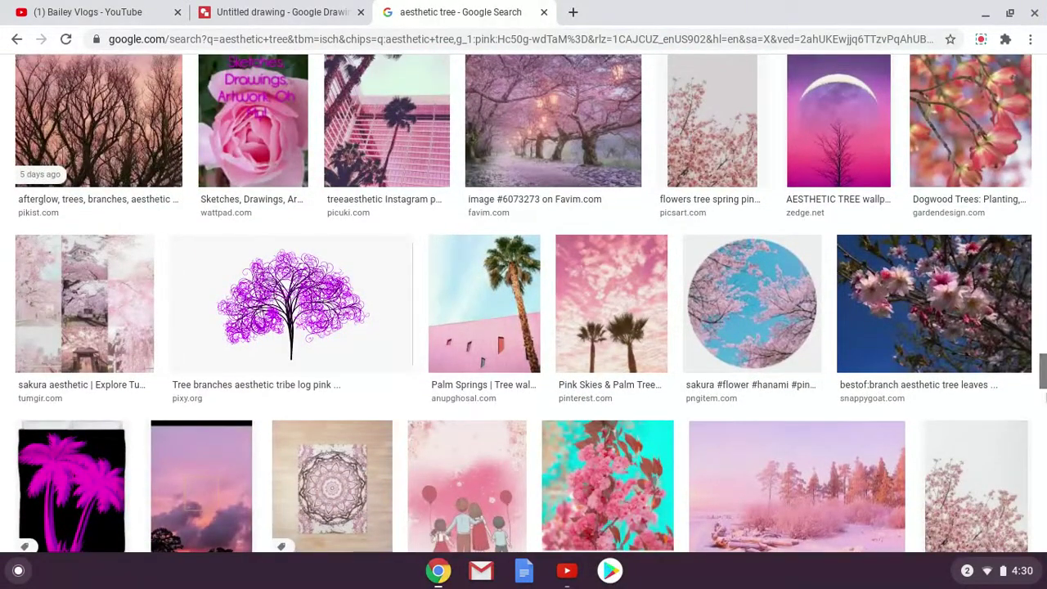
left_click_drag(1043, 380, 1044, 423)
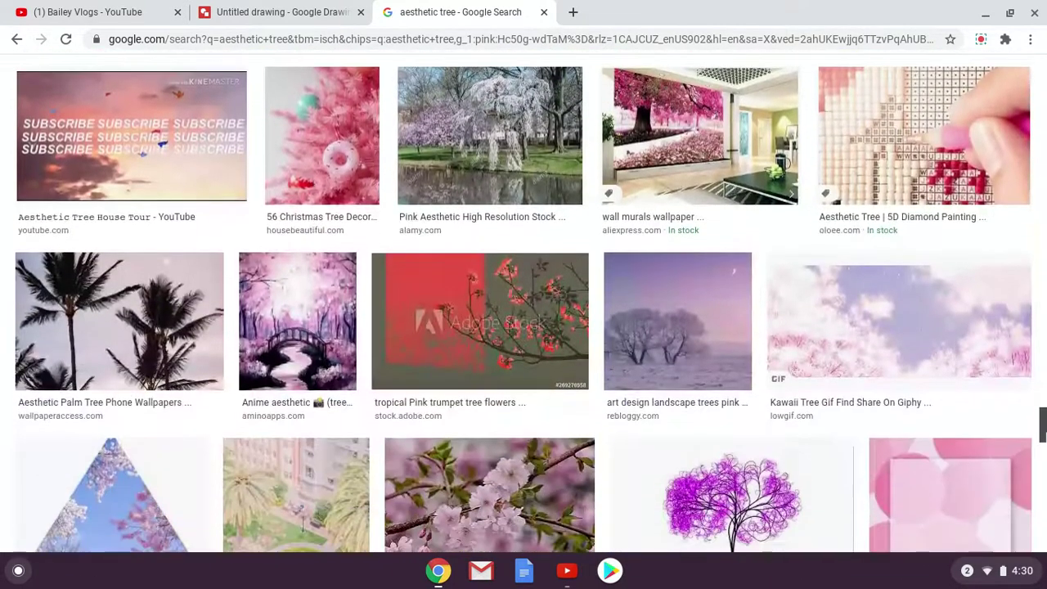
Copy the related pastel pink cloud GIF shown from the Kawaii Tree preview.
left_click(939, 354)
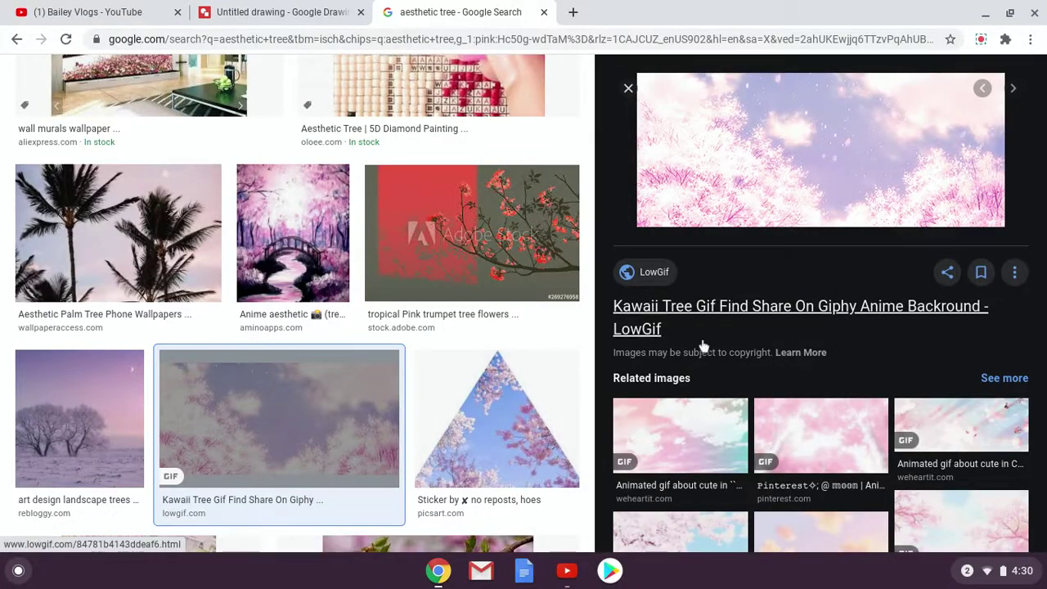
left_click(701, 441)
right_click(814, 219)
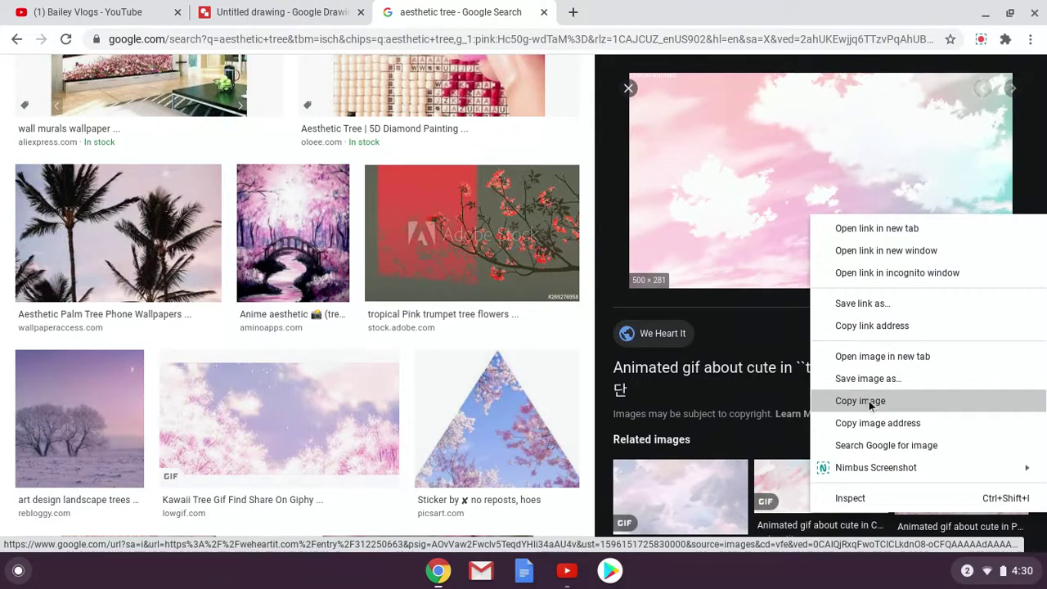
left_click(869, 401)
Paste the cloud picture and stretch it to all four canvas edges, then deselect it.
left_click(325, 10)
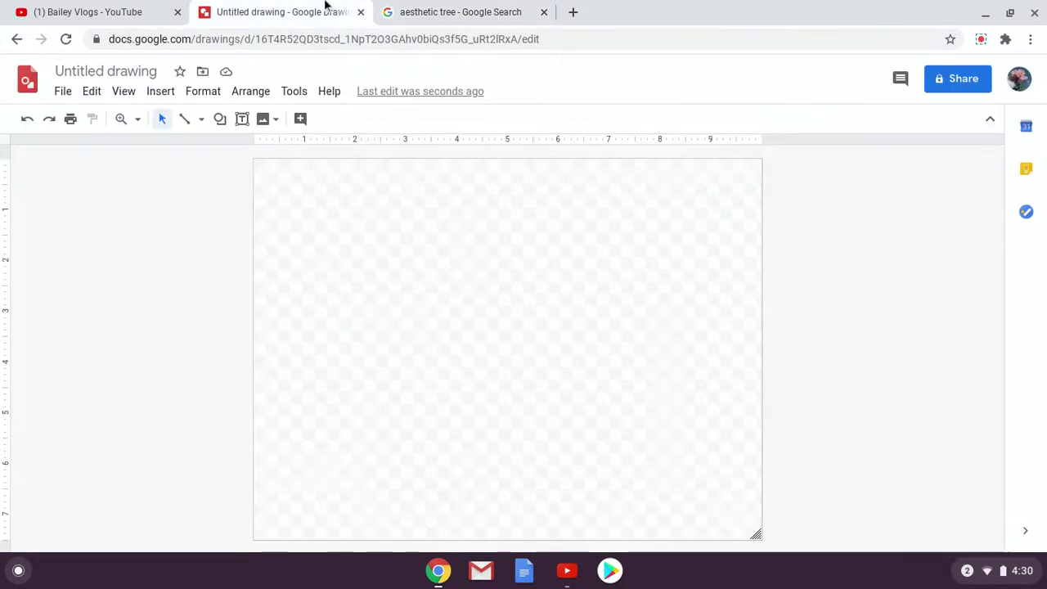
right_click(462, 279)
left_click(498, 340)
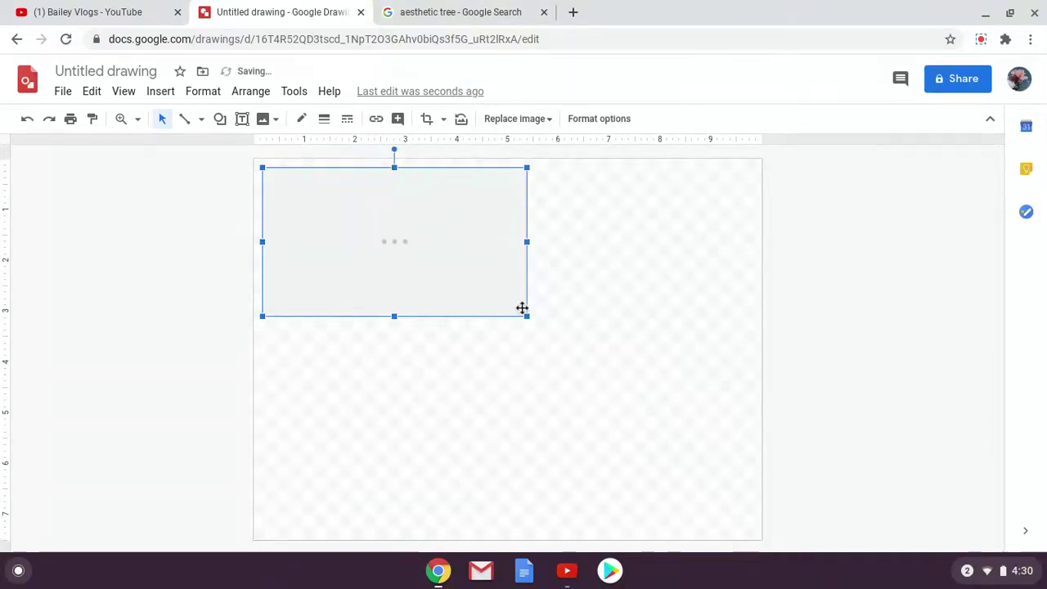
left_click_drag(524, 315, 669, 444)
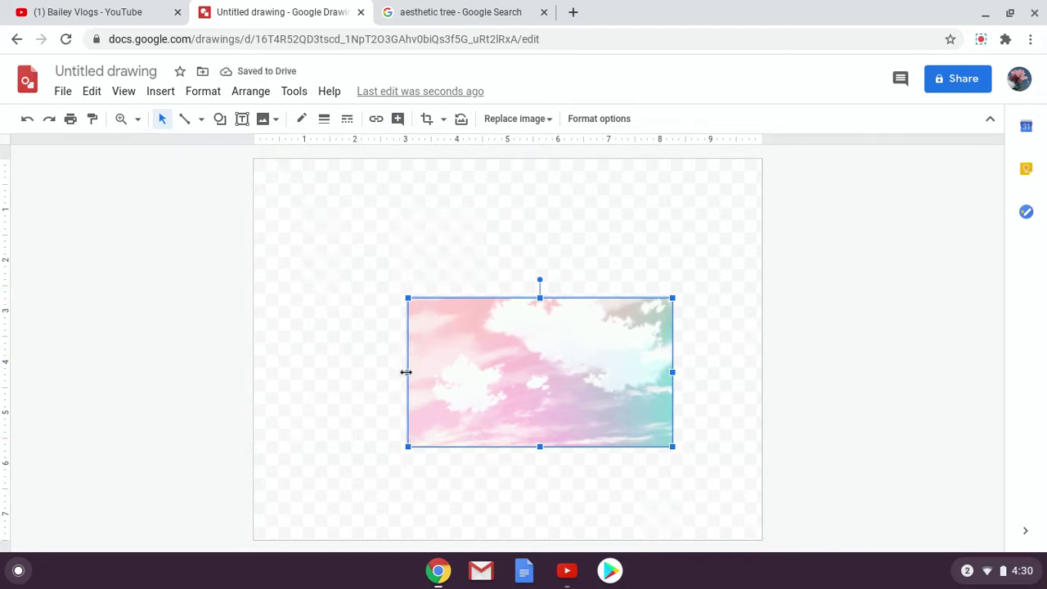
left_click_drag(407, 367, 254, 377)
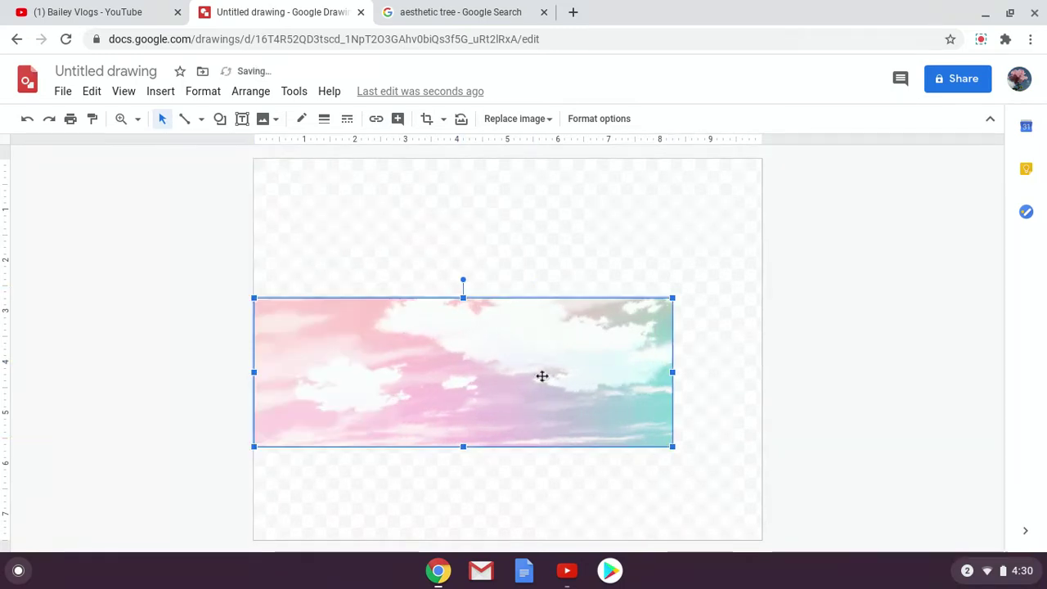
left_click_drag(706, 380, 764, 386)
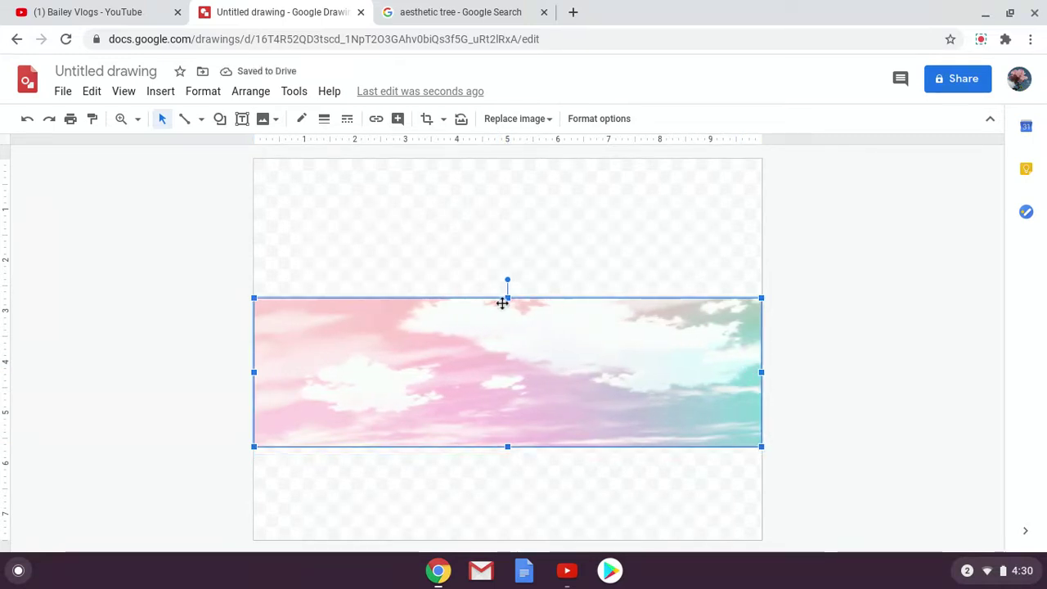
left_click_drag(507, 297, 497, 161)
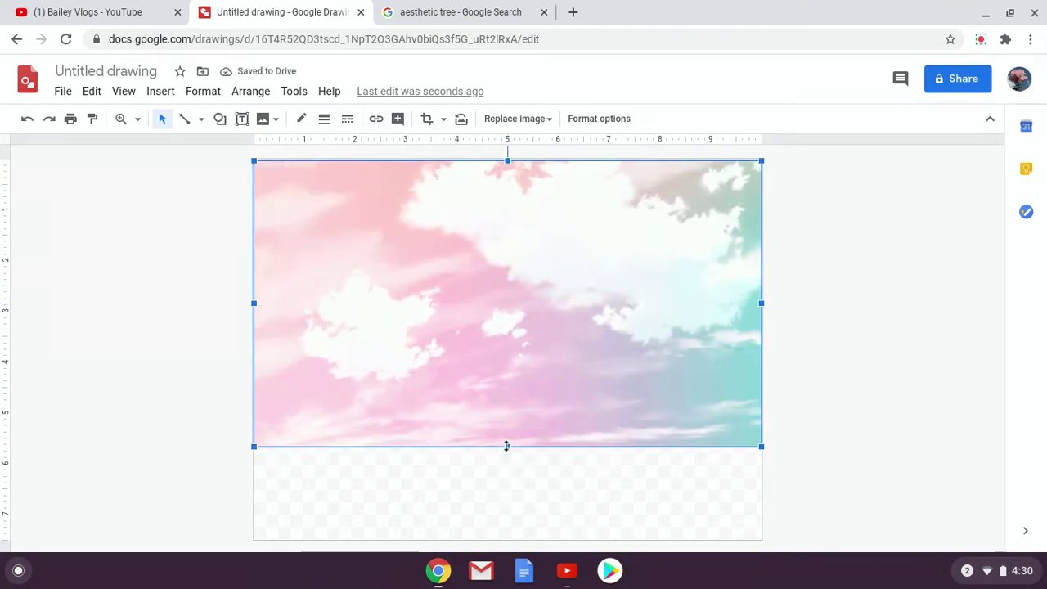
left_click_drag(507, 448, 521, 541)
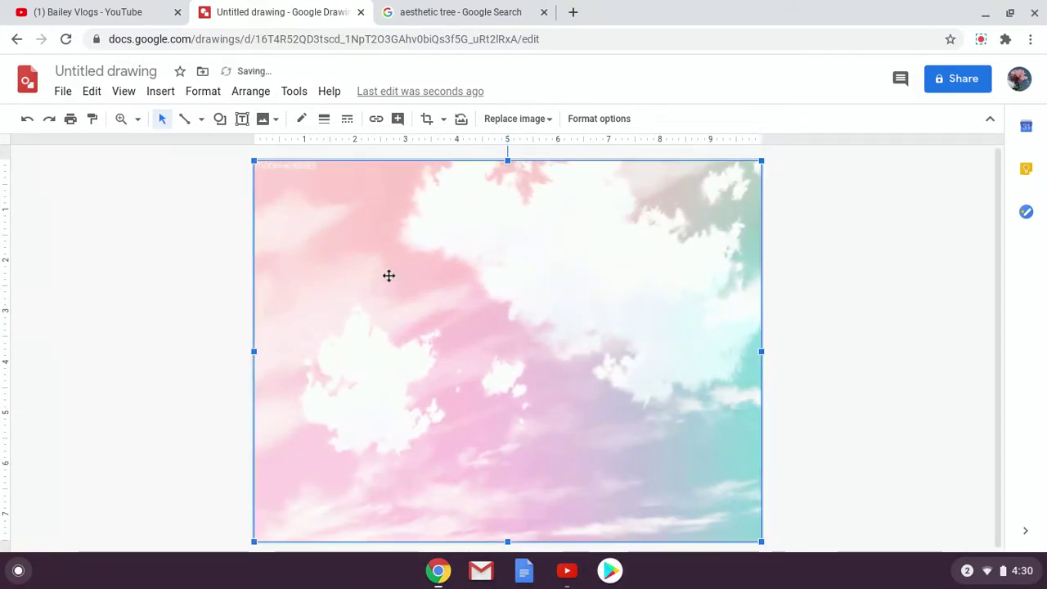
left_click(221, 150)
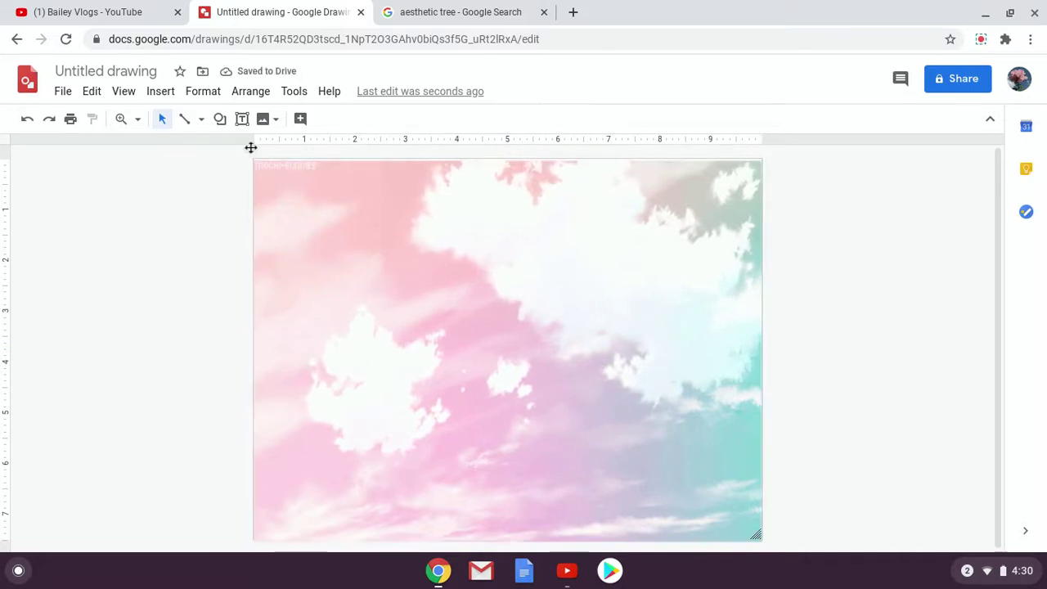
left_click(242, 119)
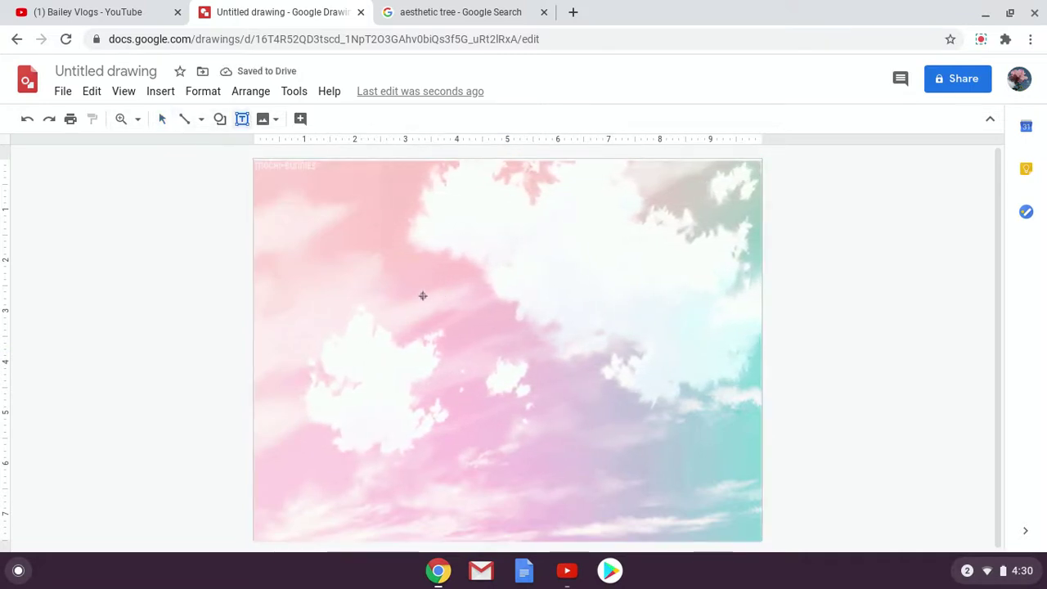
left_click_drag(418, 296, 621, 375)
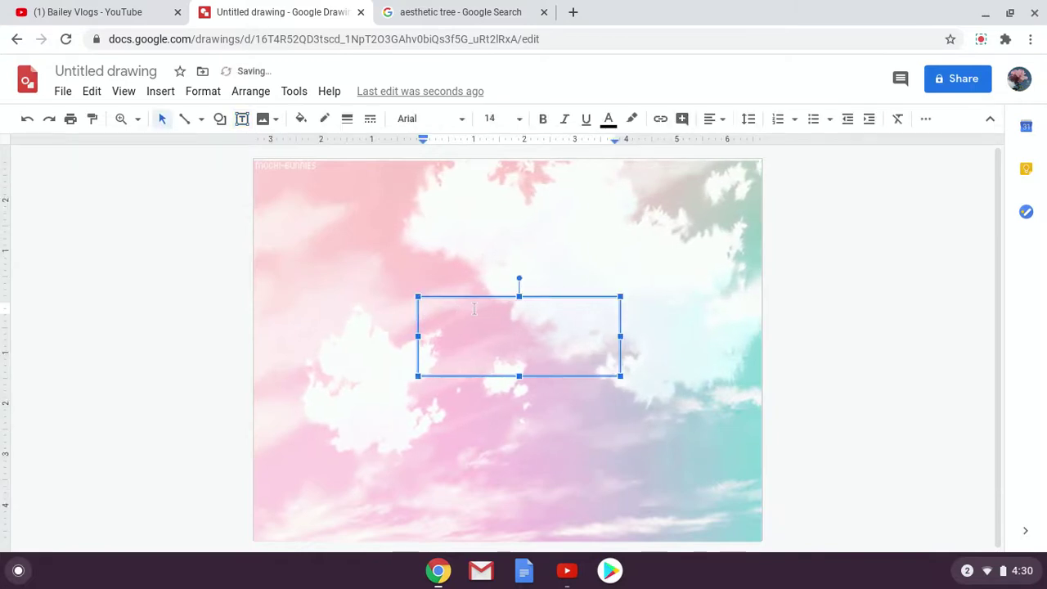
type("Bailey P")
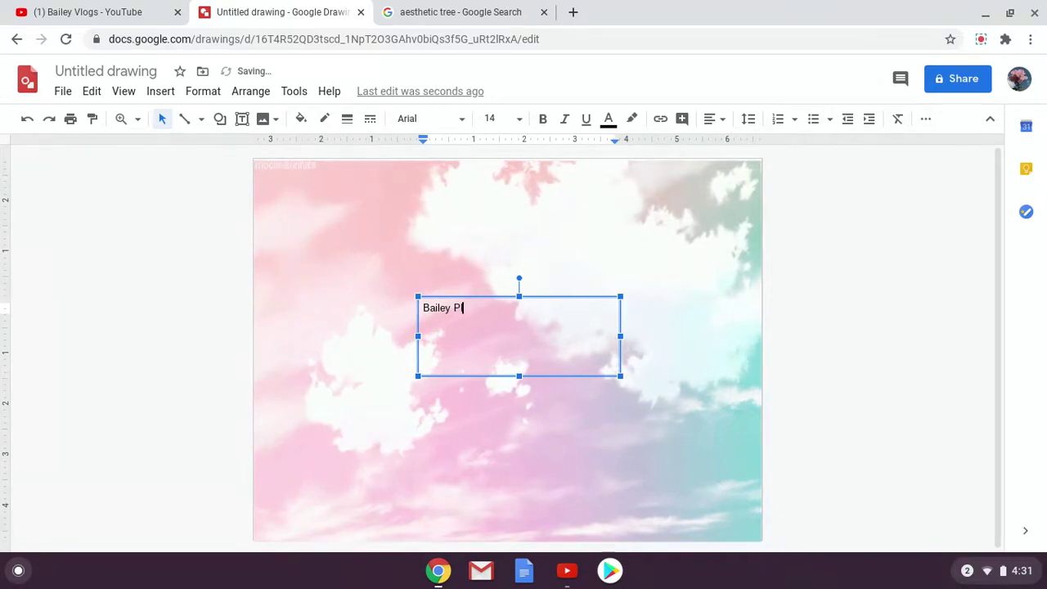
key("BackSpace")
key("BackSpace")
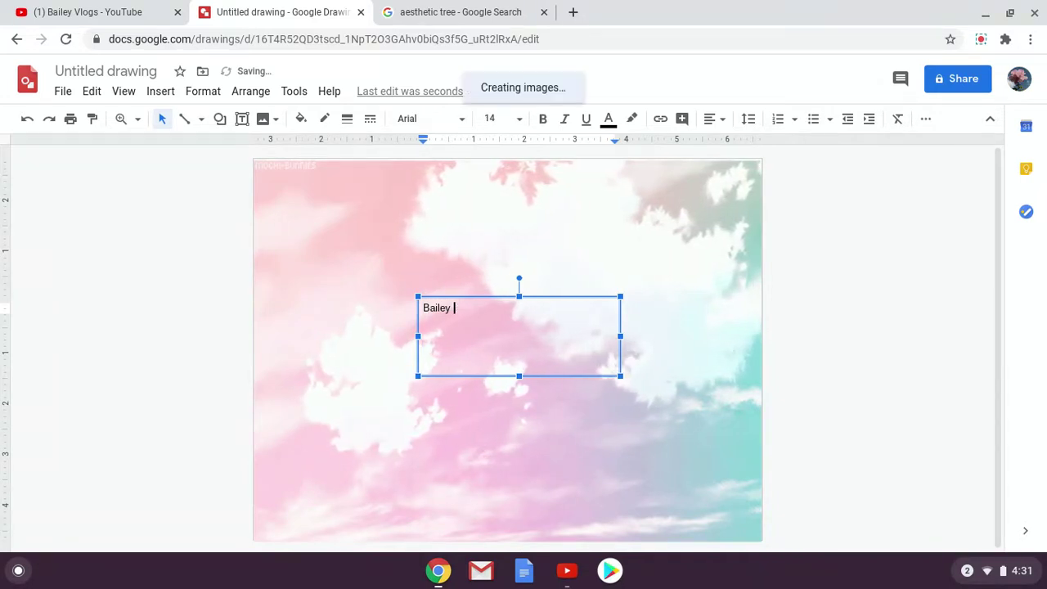
type("V")
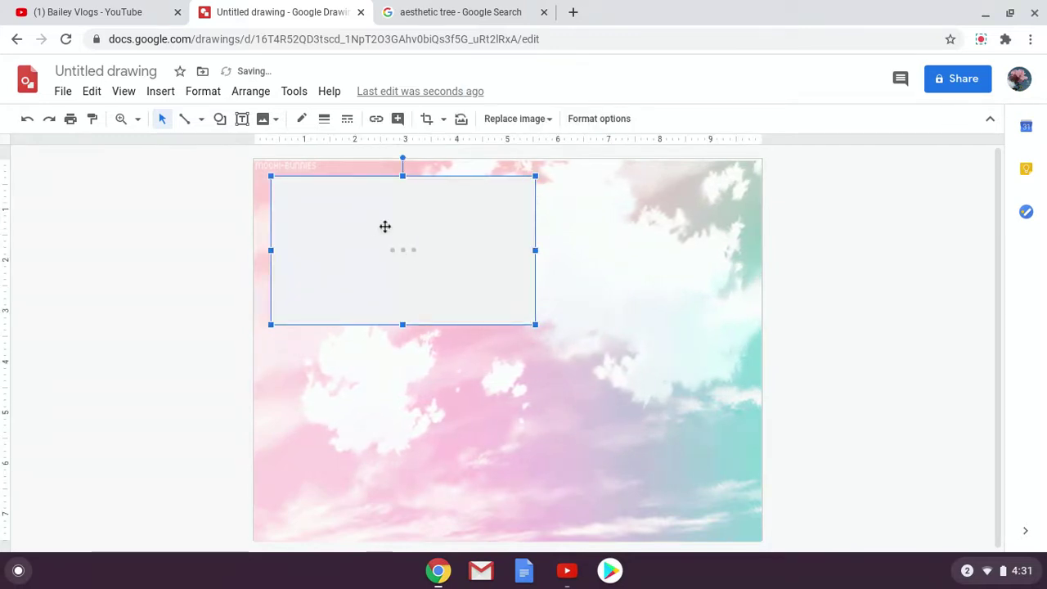
key("Delete")
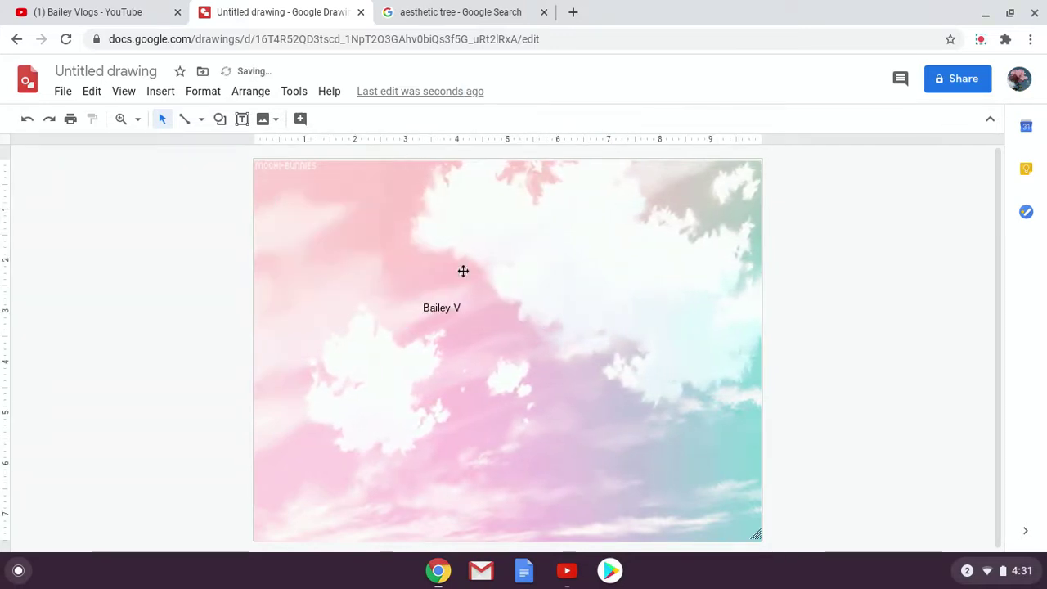
Finish the title as 'Bailey Vlogs' without the trailing period and select it all.
left_click(473, 305)
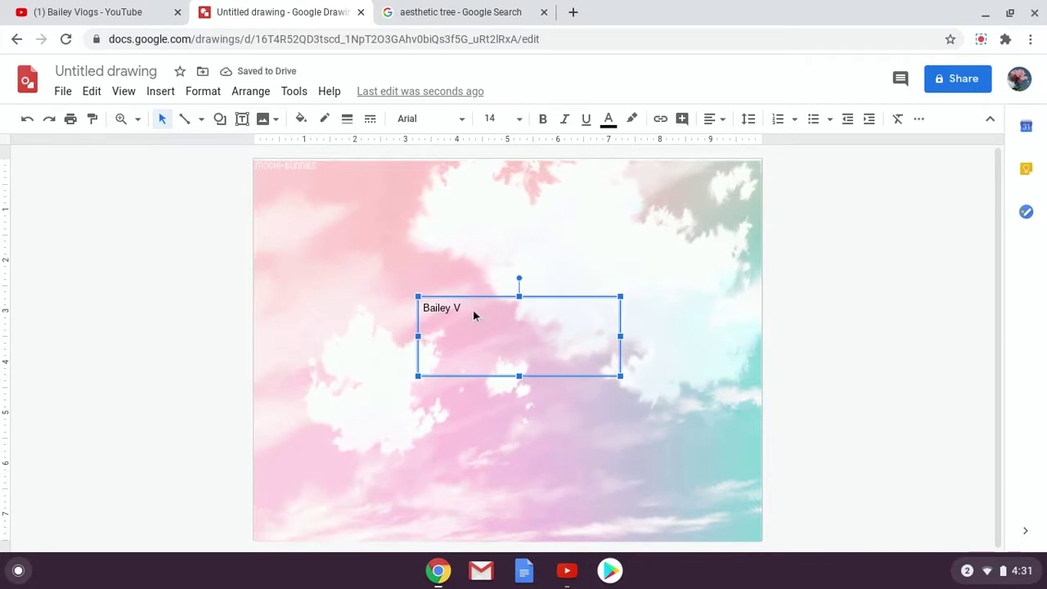
left_click(477, 310)
type("l")
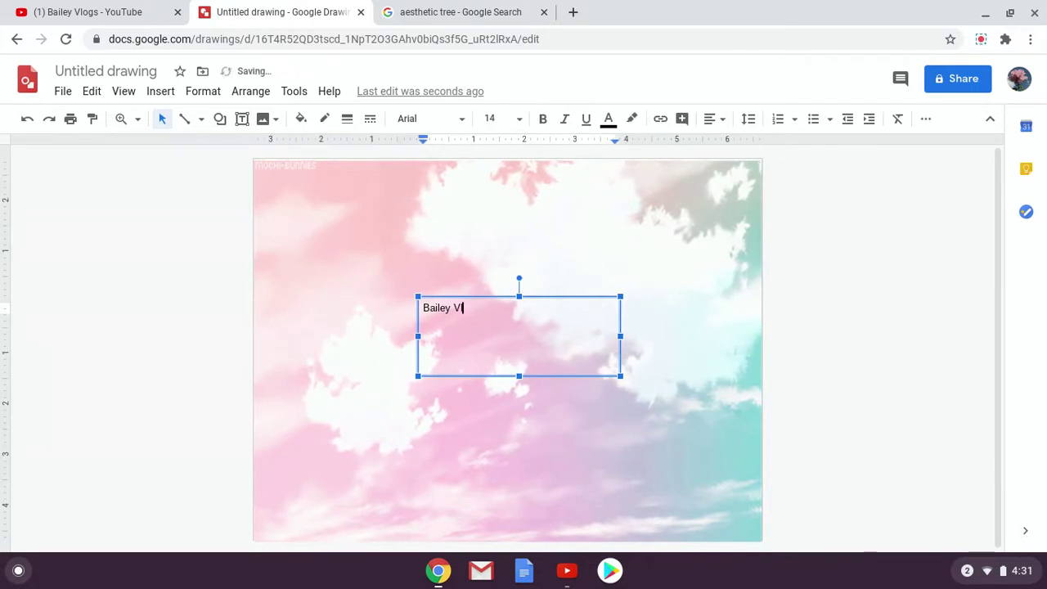
type("ogs.")
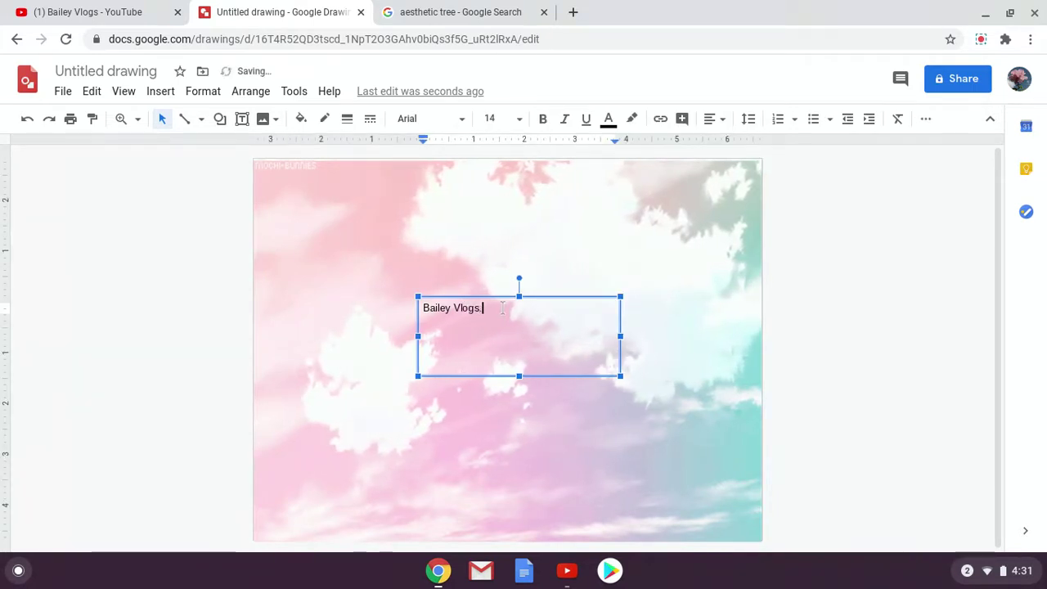
left_click_drag(485, 309, 447, 310)
left_click(487, 310)
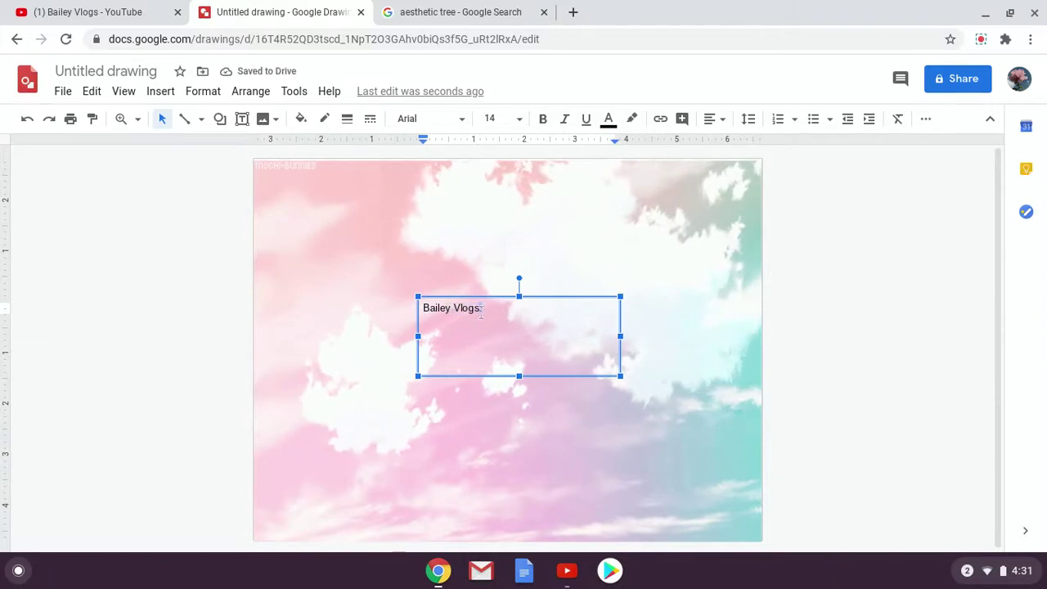
key("BackSpace")
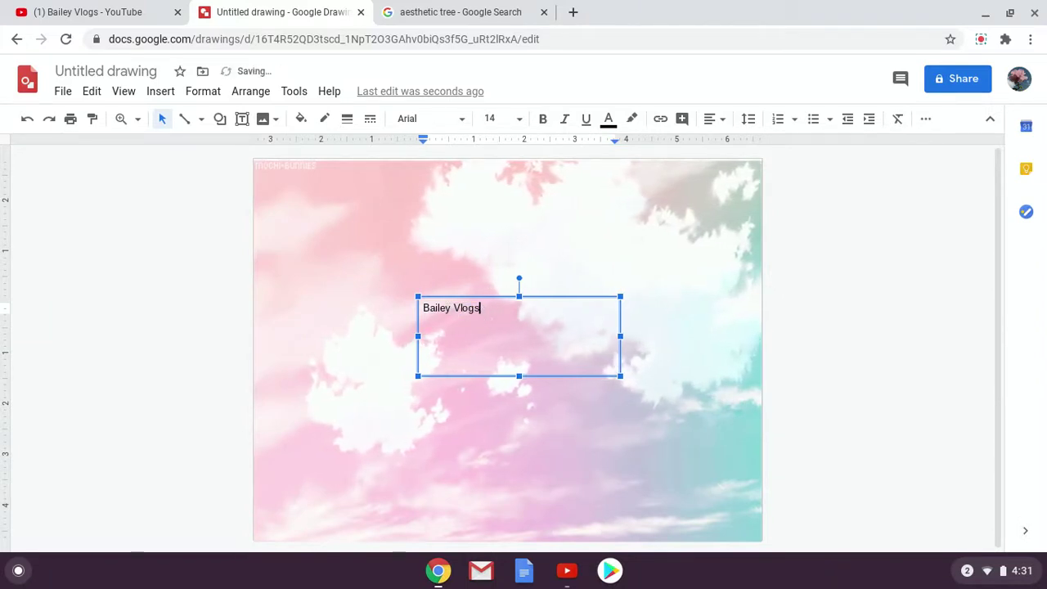
key("ctrl+a")
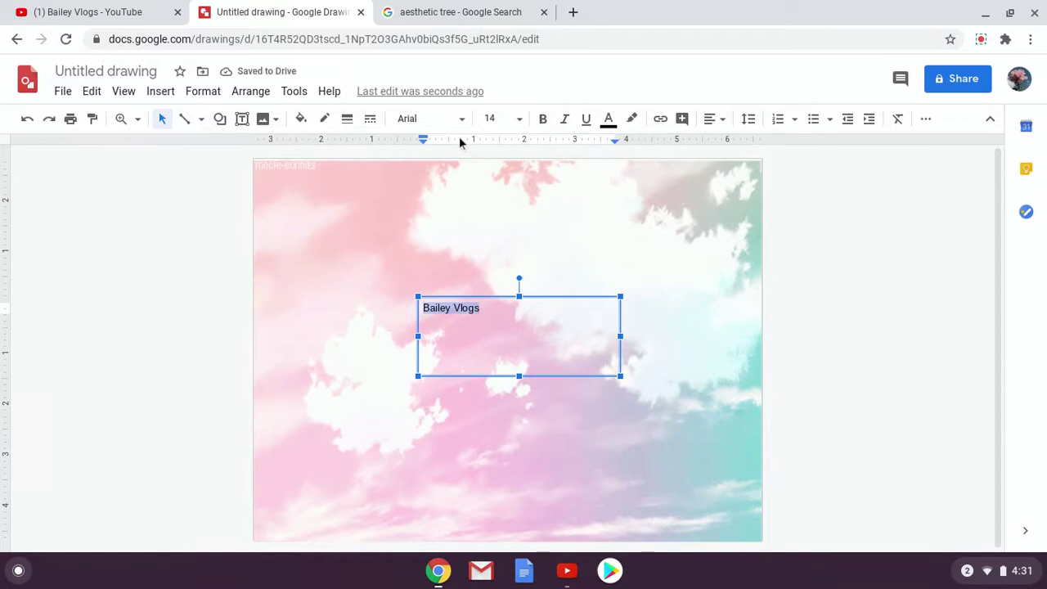
Set the title to font size 60, center-align it, and widen its text box leftward.
left_click(512, 121)
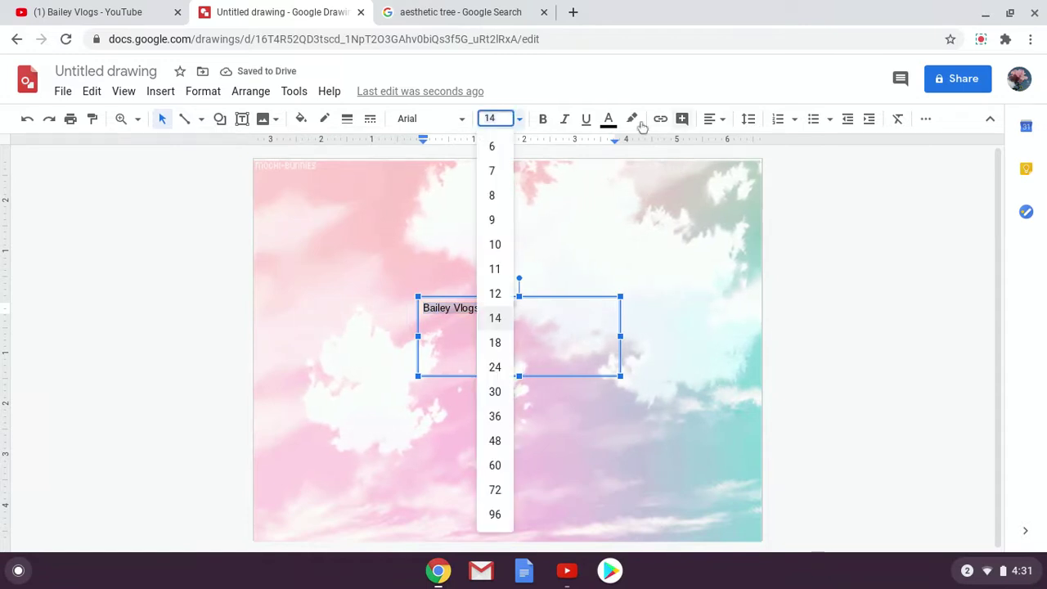
left_click(499, 440)
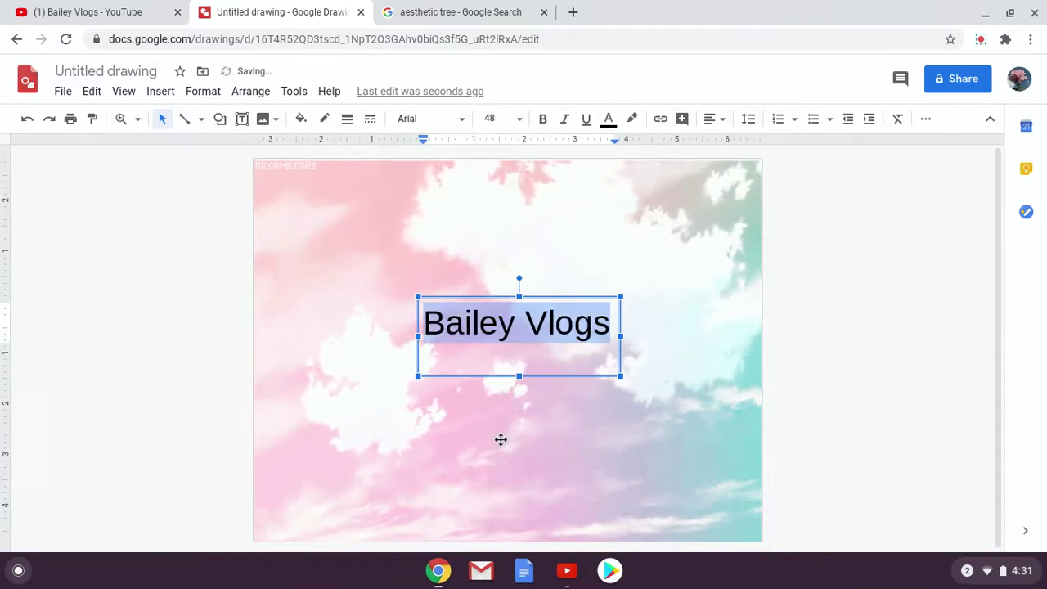
left_click(501, 119)
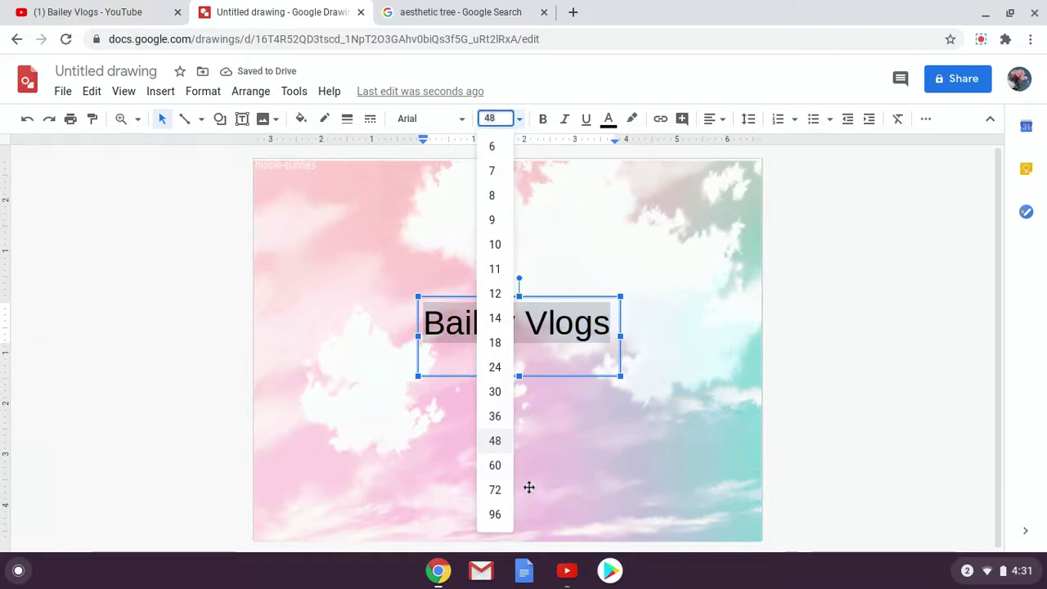
left_click(498, 464)
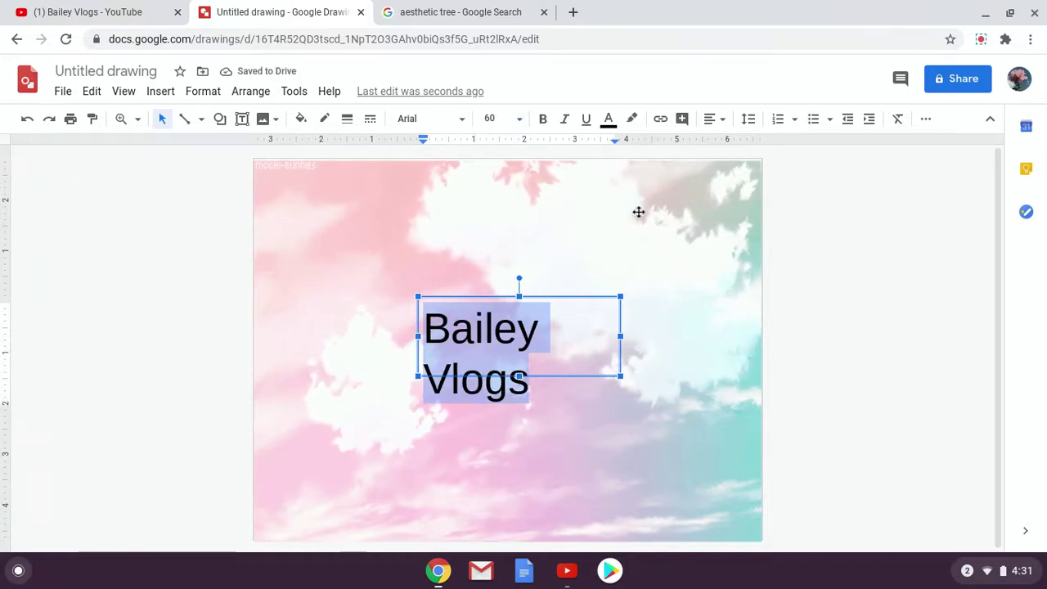
left_click(712, 119)
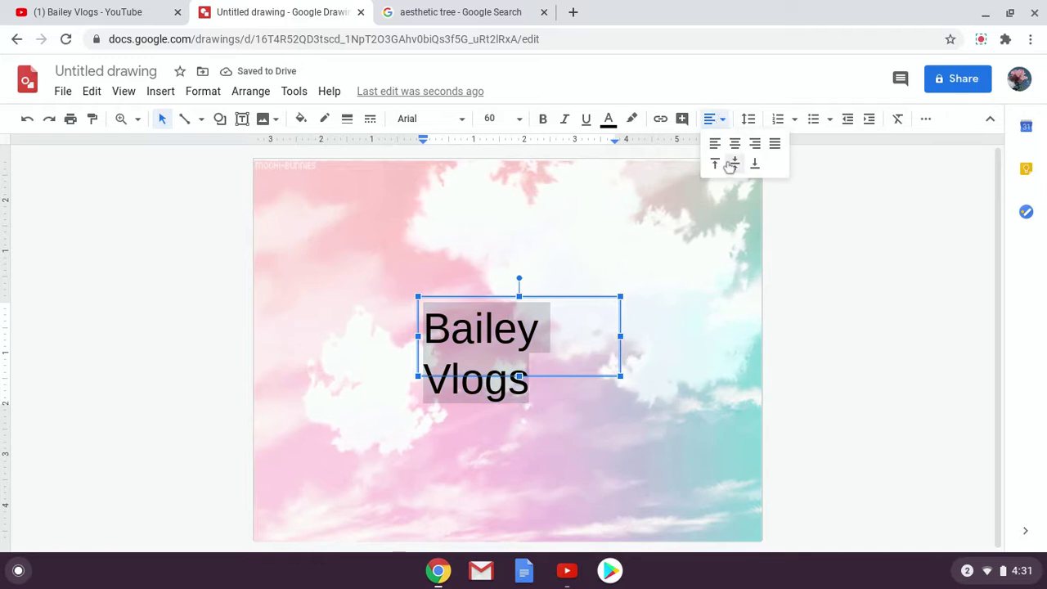
left_click(735, 144)
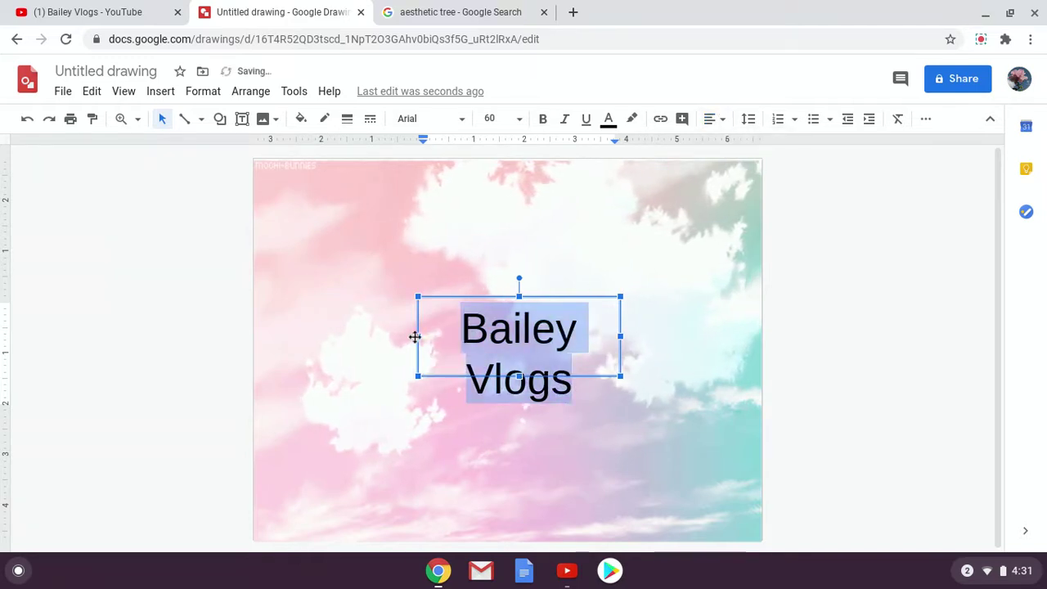
left_click_drag(416, 337, 379, 338)
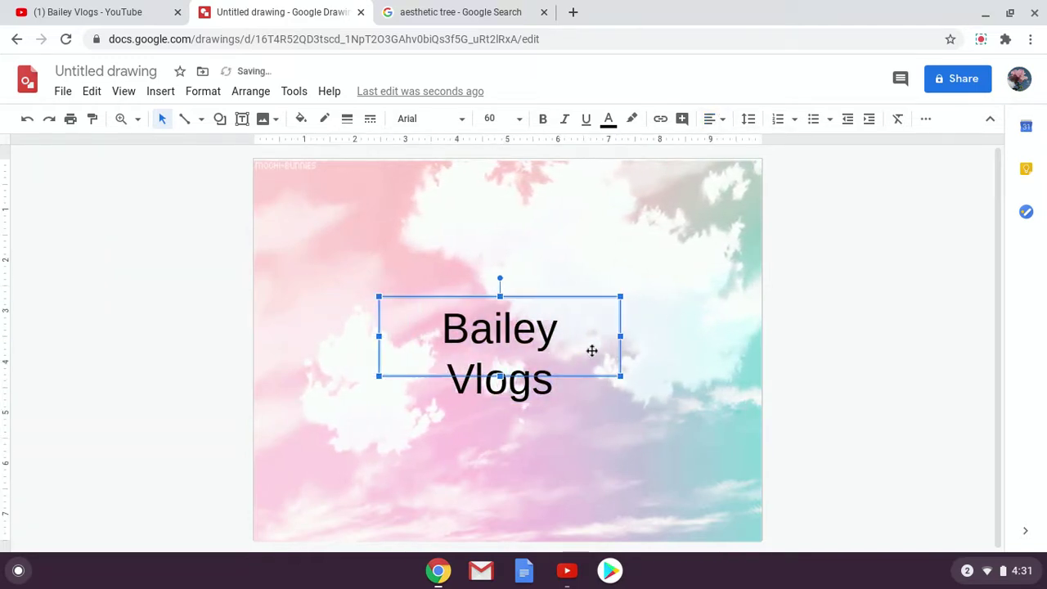
Widen the title box to fit one line and set the title to Amatic SC at size 72.
left_click_drag(621, 338, 675, 337)
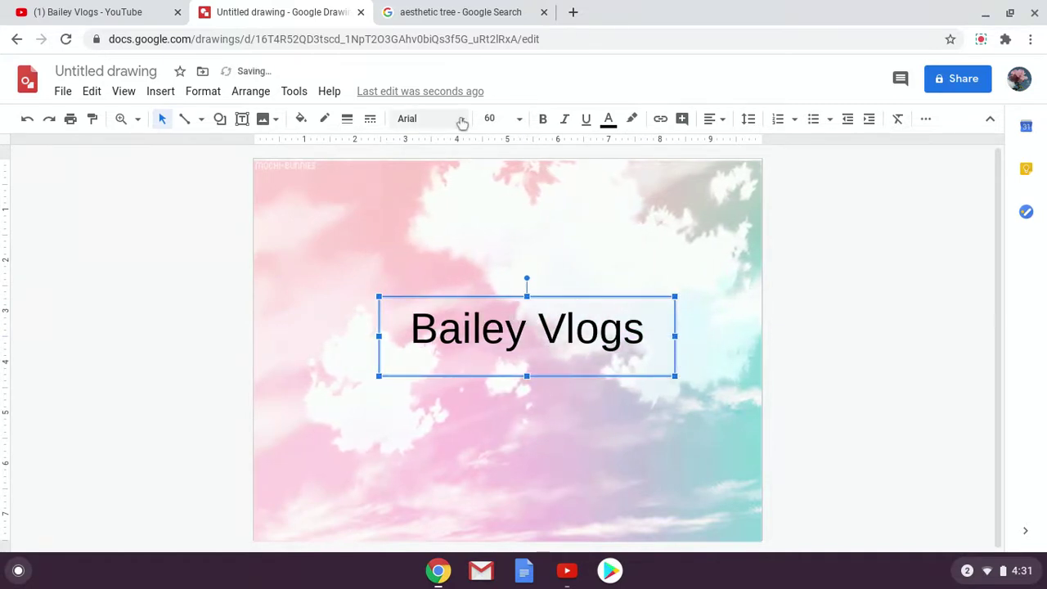
left_click(461, 119)
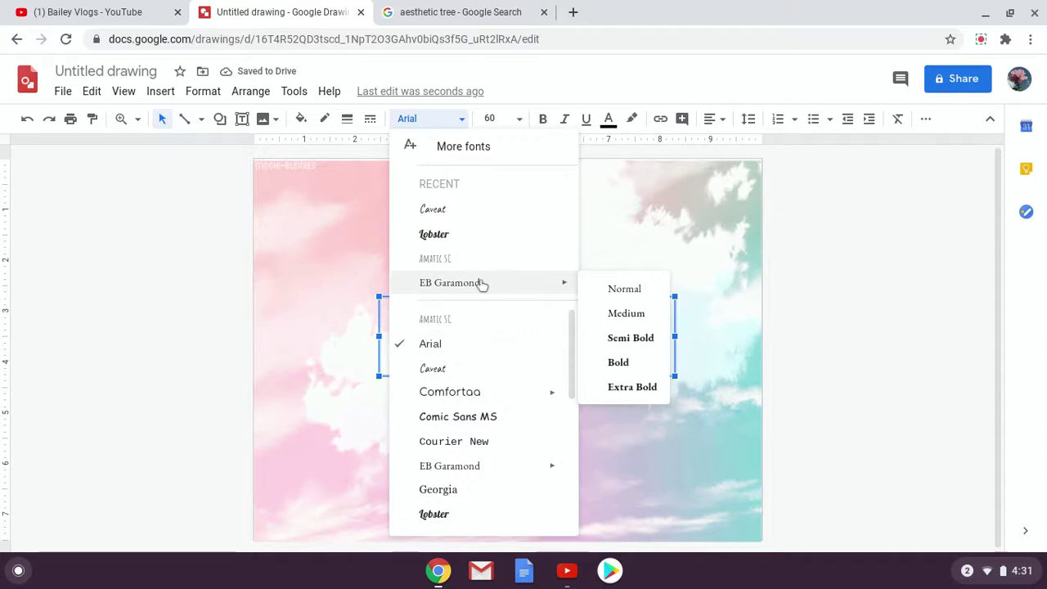
left_click(481, 282)
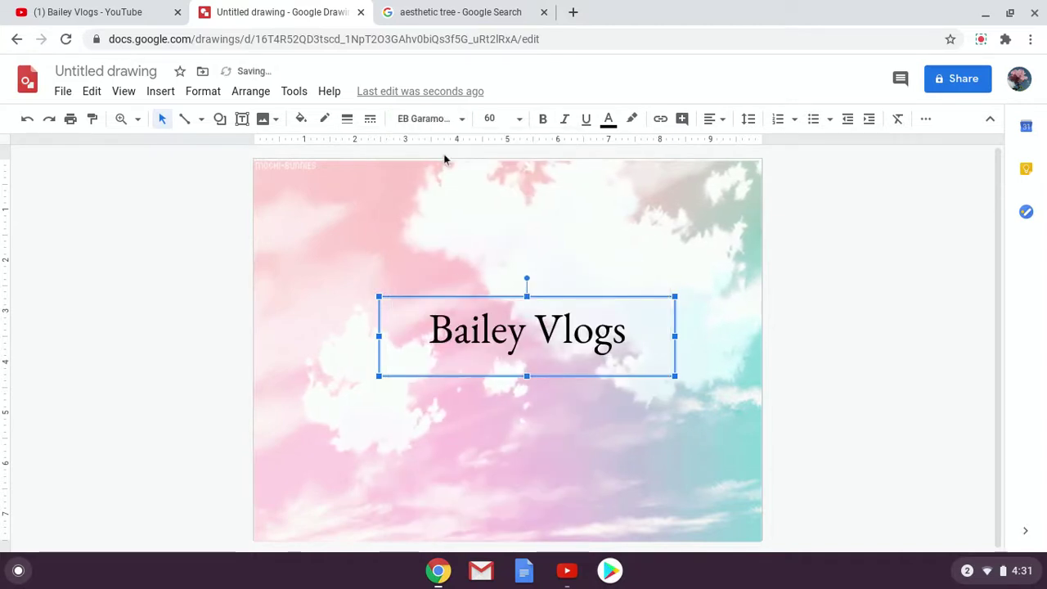
left_click(440, 121)
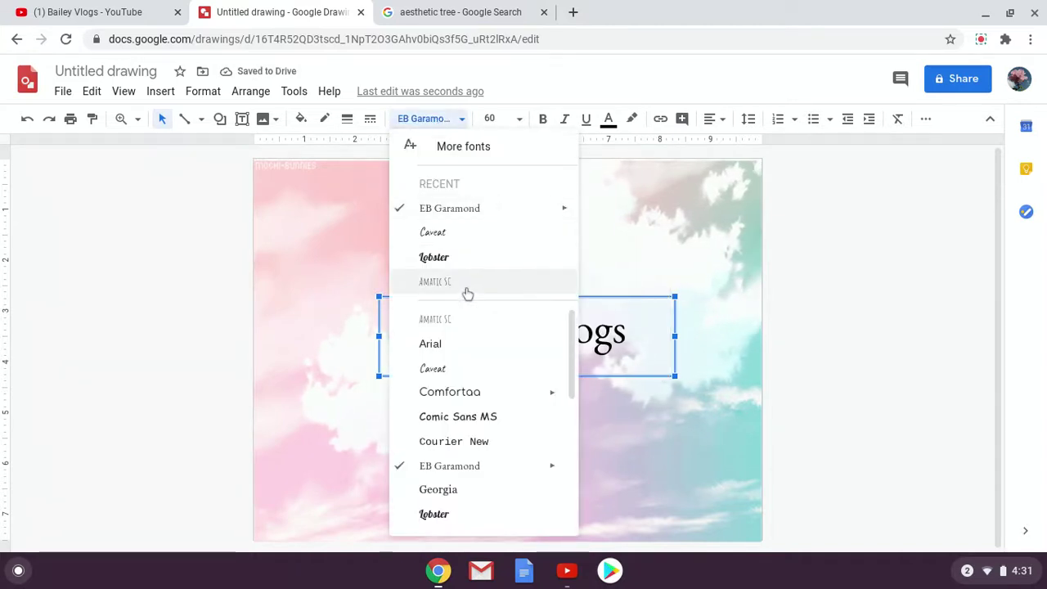
left_click(466, 288)
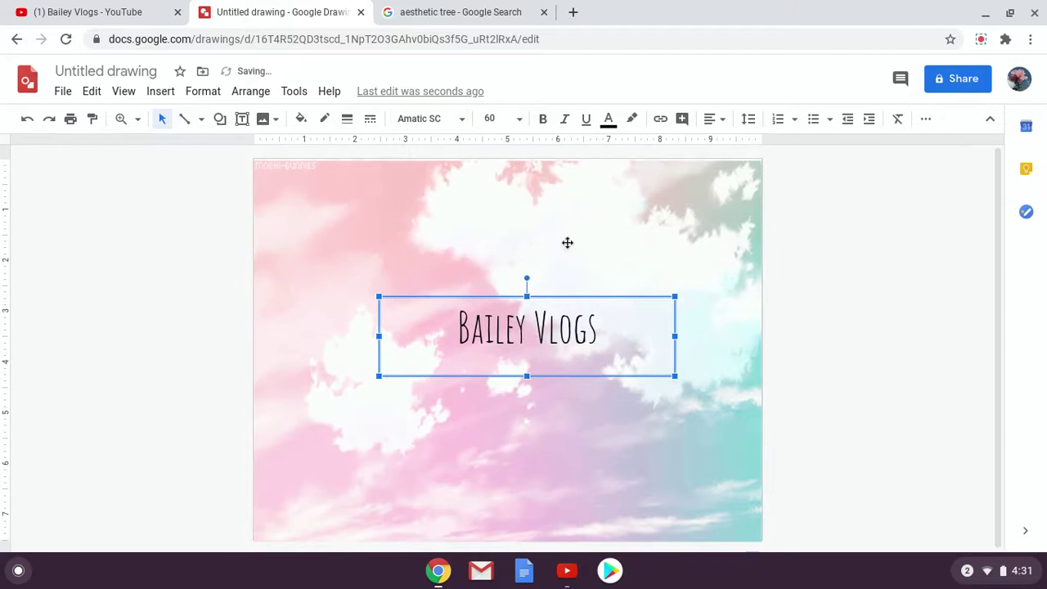
left_click(513, 118)
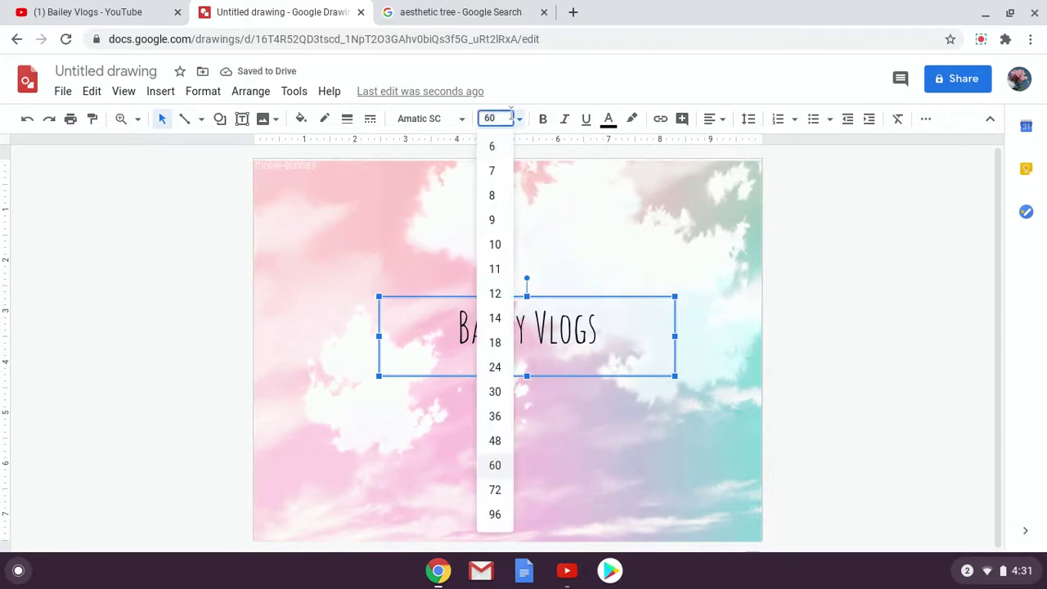
left_click(496, 490)
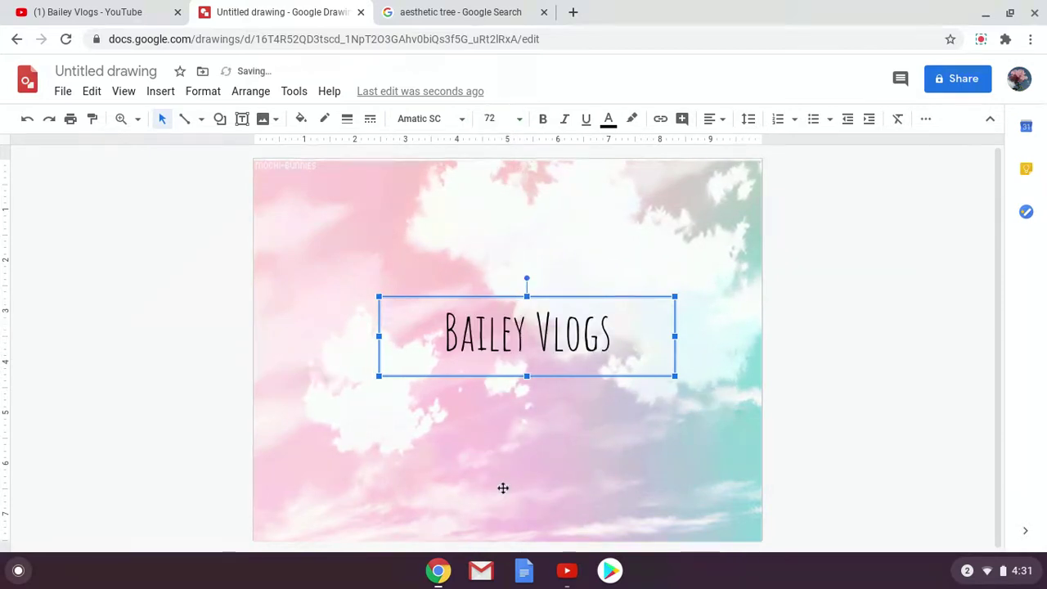
Nudge the Bailey Vlogs title slightly left so it is centred over the clouds.
left_click(922, 409)
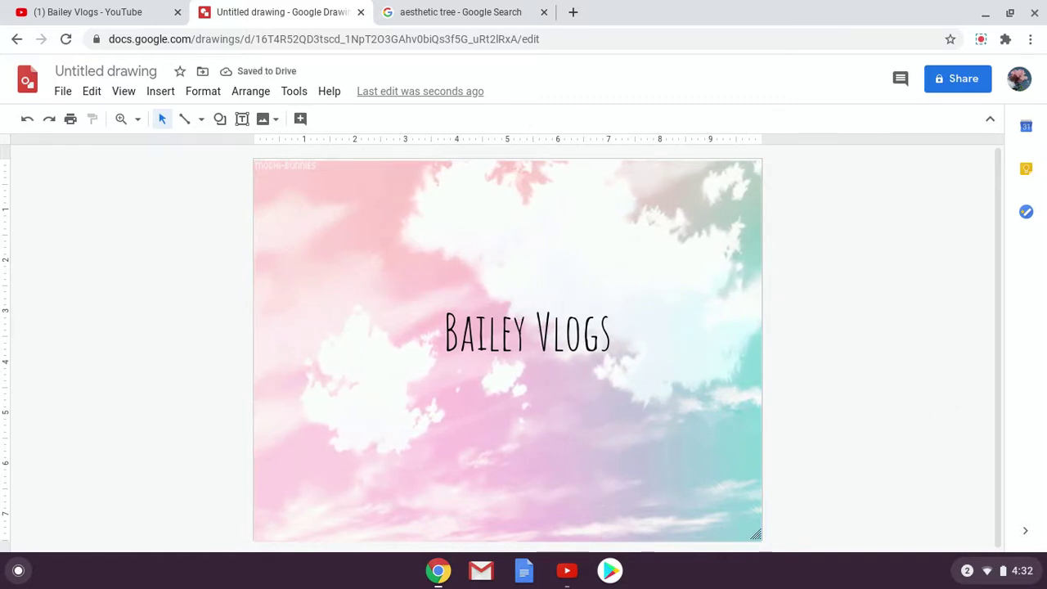
left_click(554, 327)
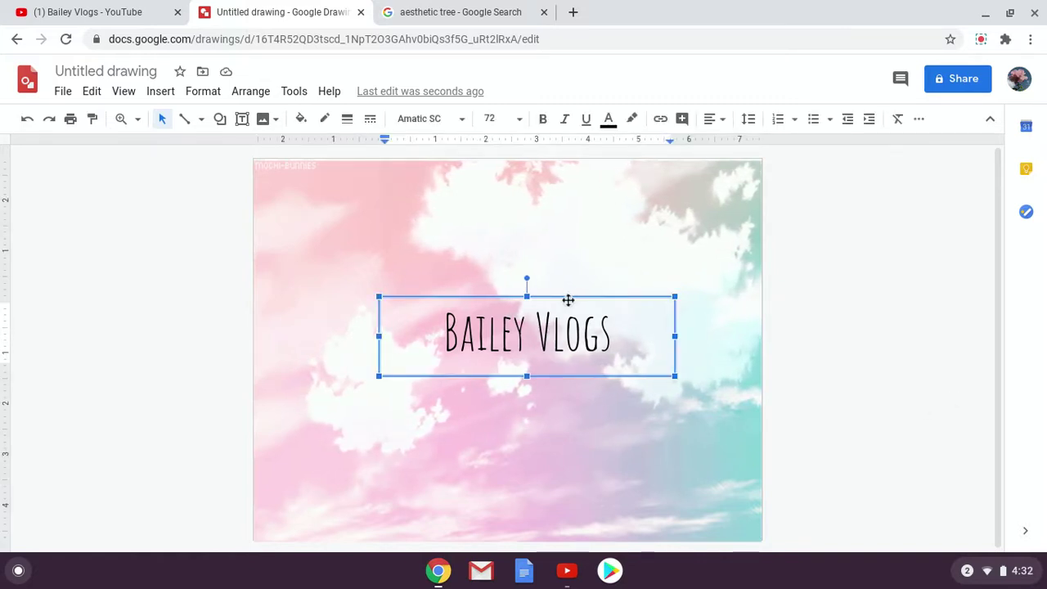
left_click_drag(549, 297, 530, 301)
left_click(832, 360)
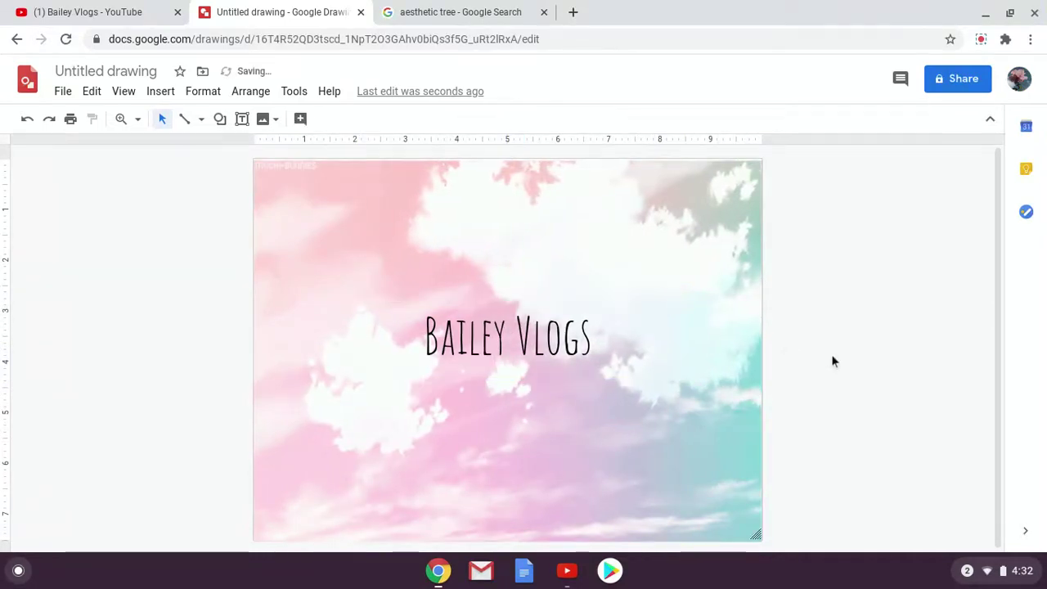
left_click(68, 8)
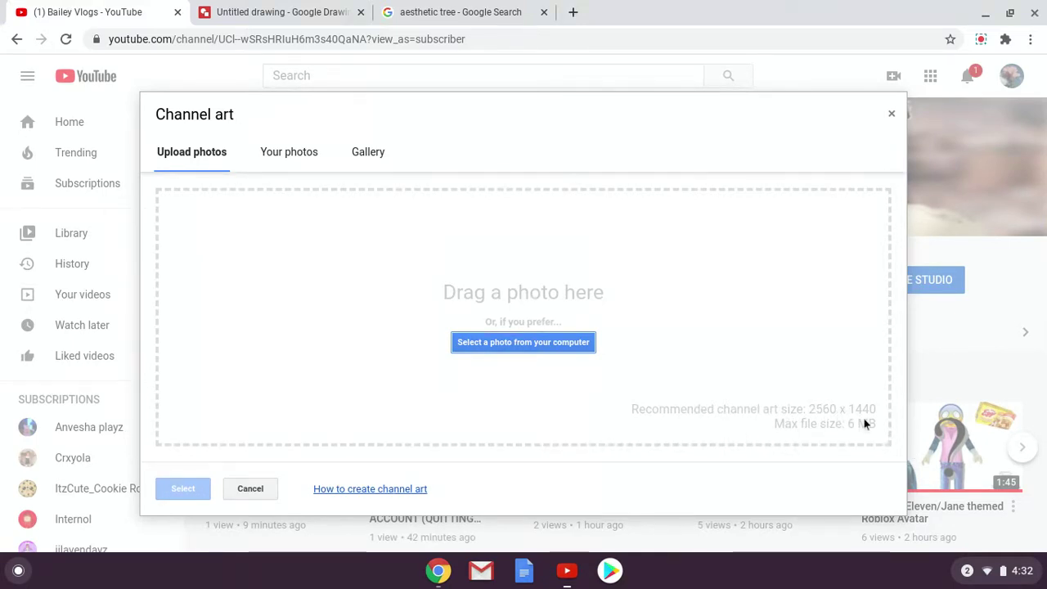
Switch the drawing's page setup to a custom size and clear the old width of 10.
left_click(483, 12)
left_click(246, 12)
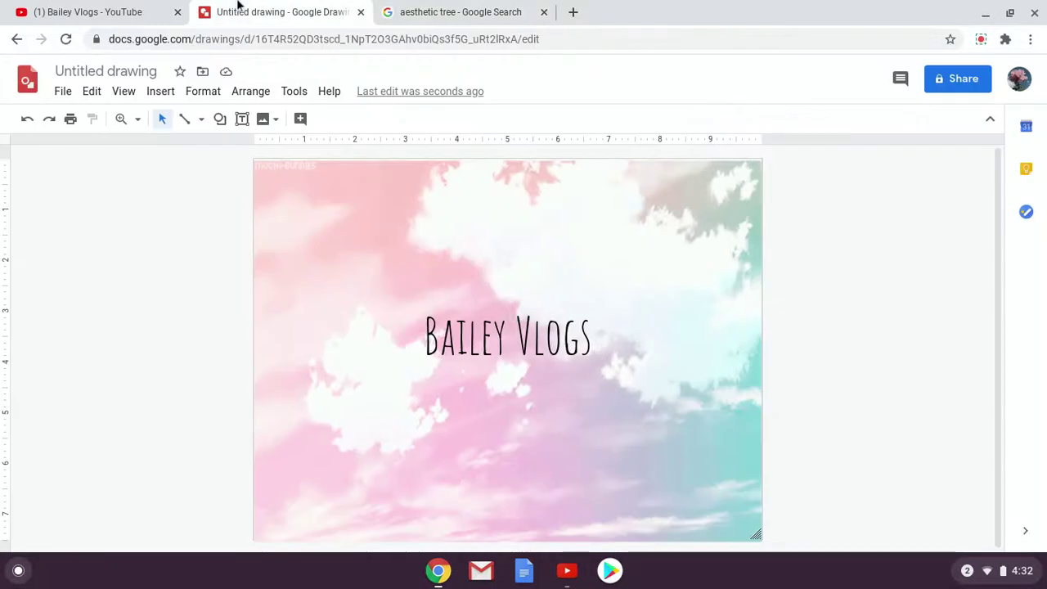
left_click(62, 90)
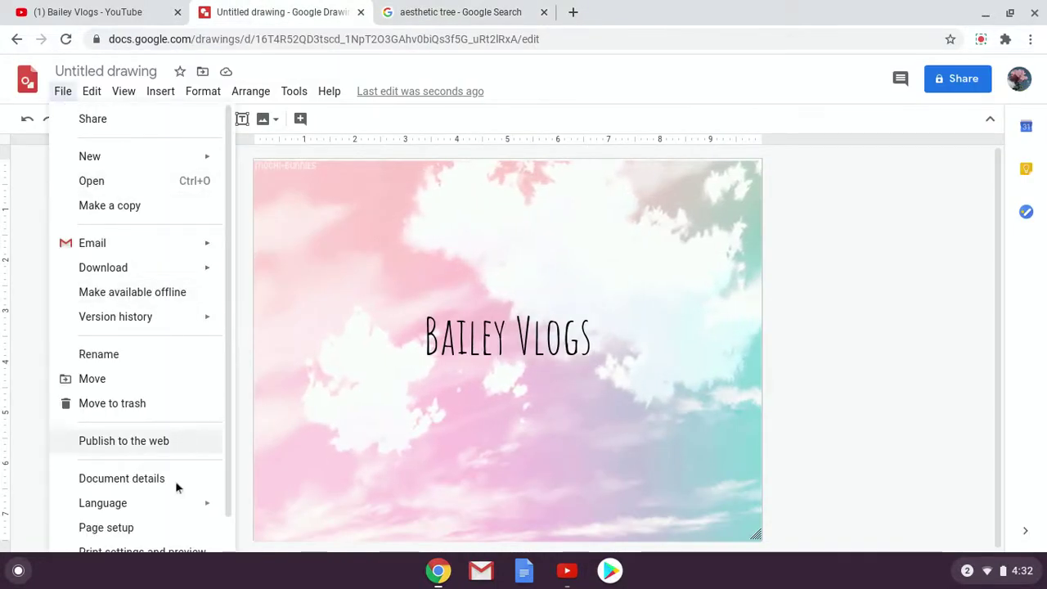
left_click(179, 527)
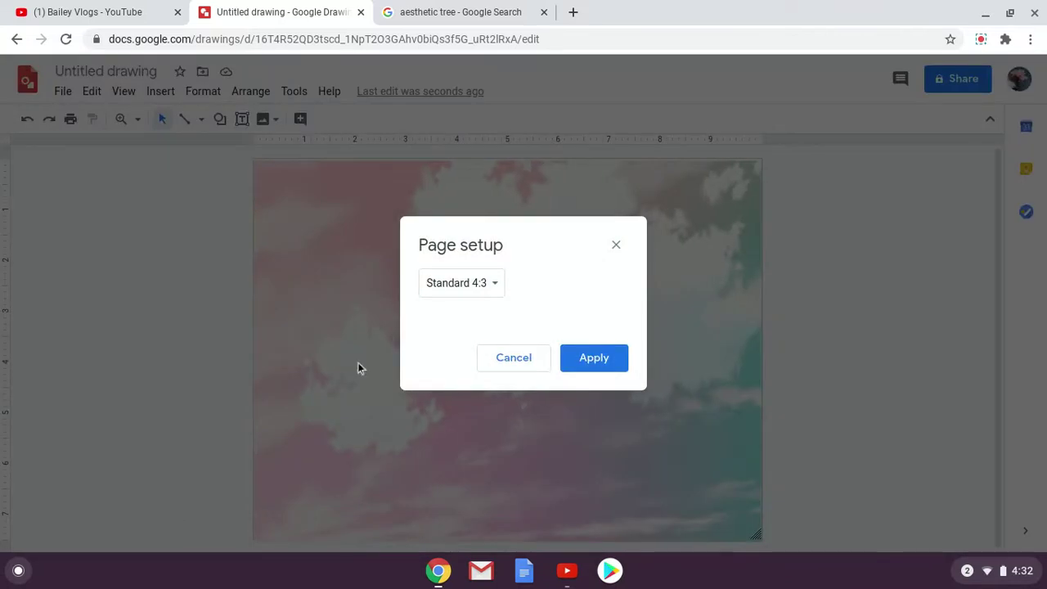
left_click(471, 286)
left_click(498, 355)
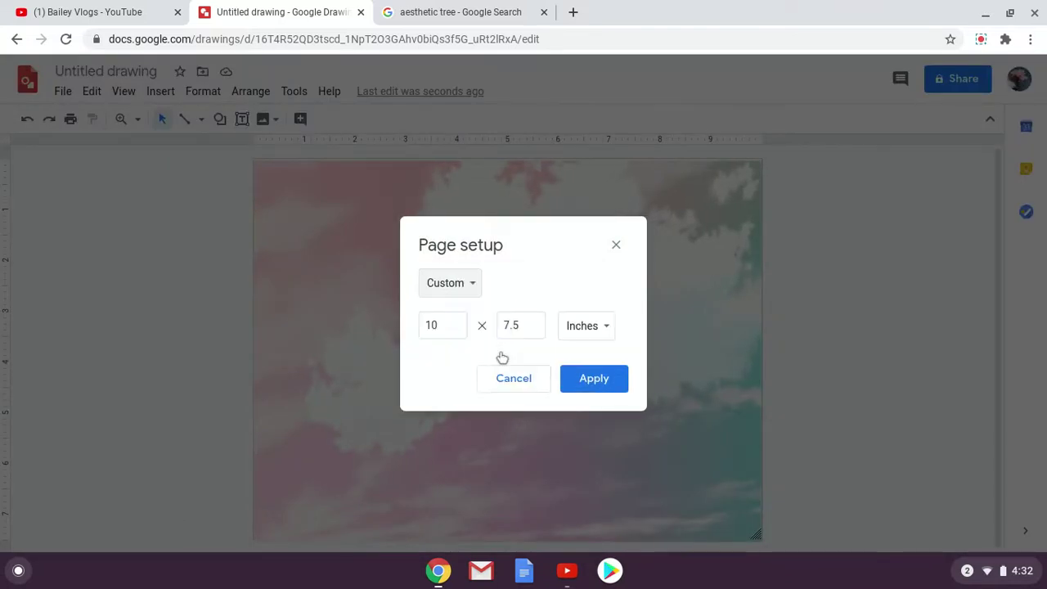
left_click(442, 325)
left_click_drag(444, 325, 413, 327)
key("BackSpace")
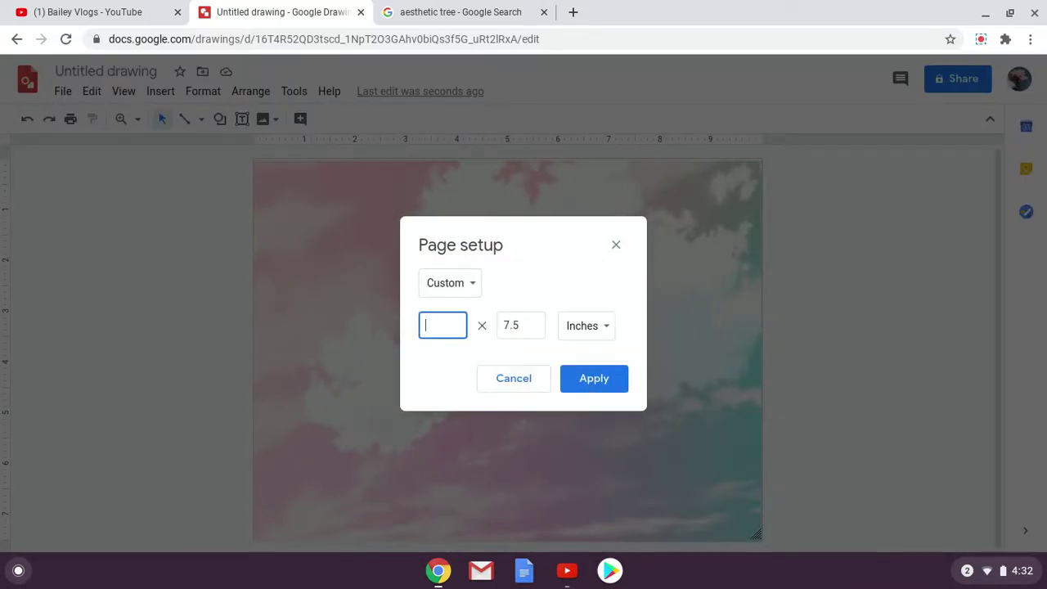
Check YouTube's recommended size and apply a 2560 × 1440 custom page size.
left_click(8, 5)
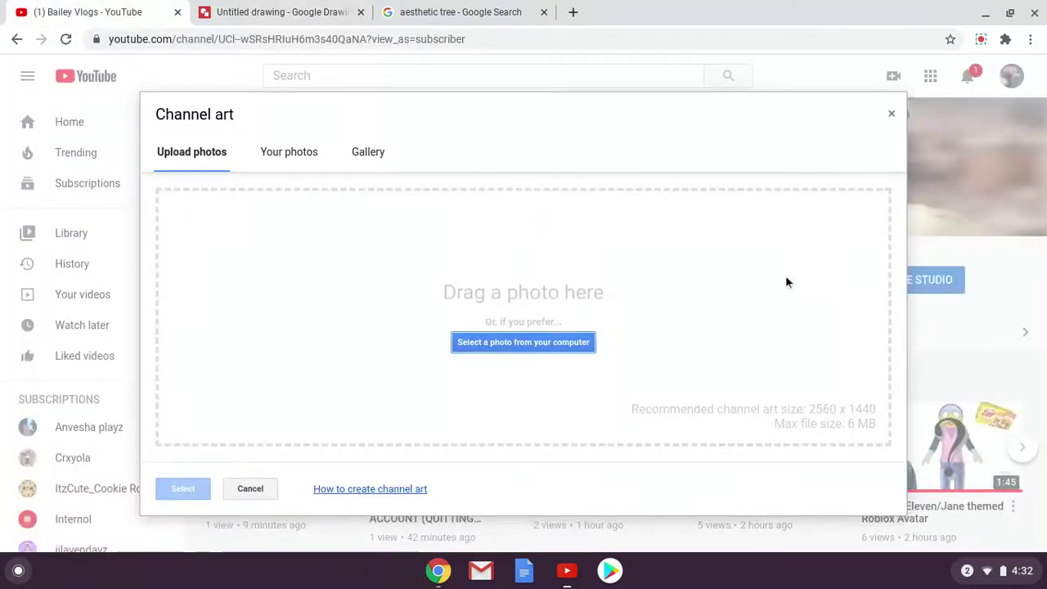
left_click(241, 12)
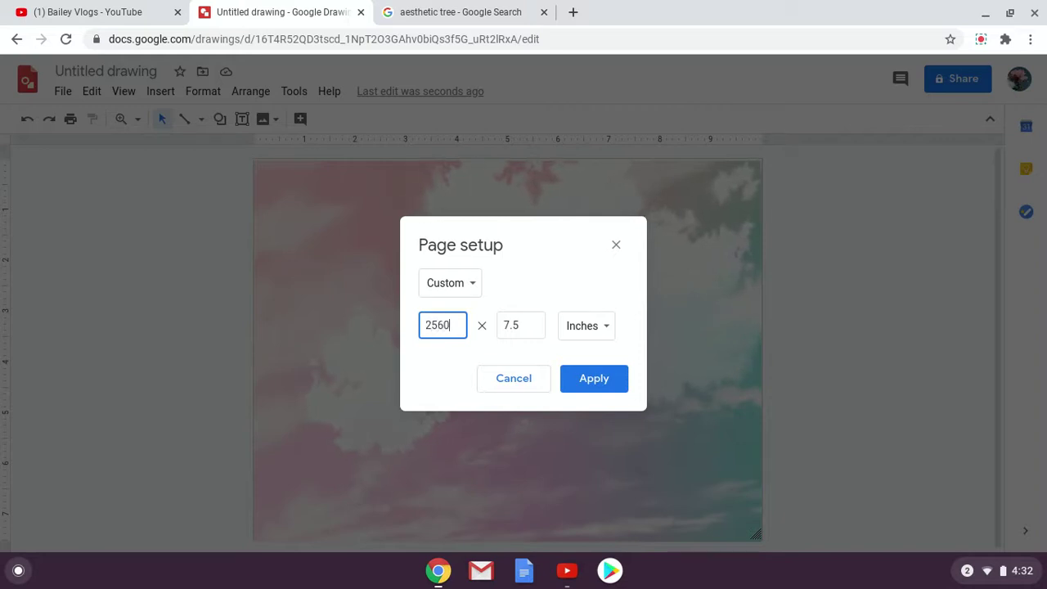
left_click(533, 325)
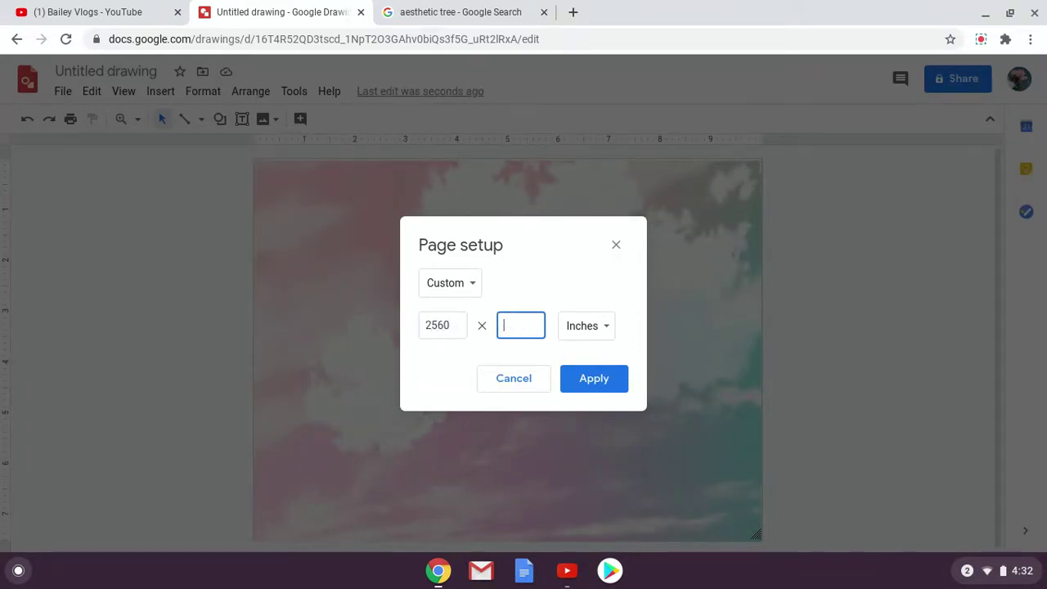
type("144")
left_click(103, 12)
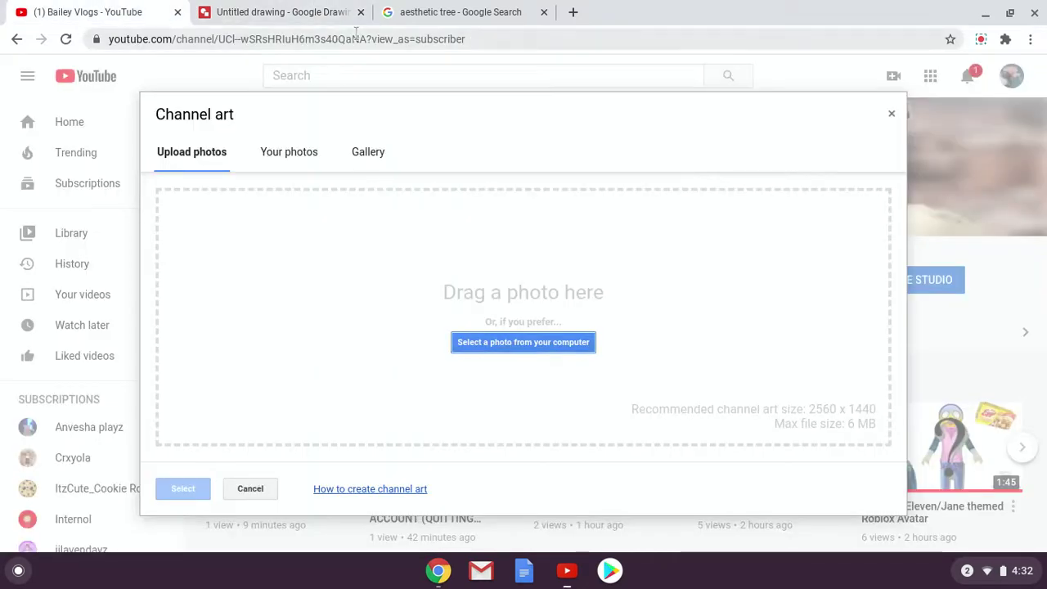
left_click(250, 12)
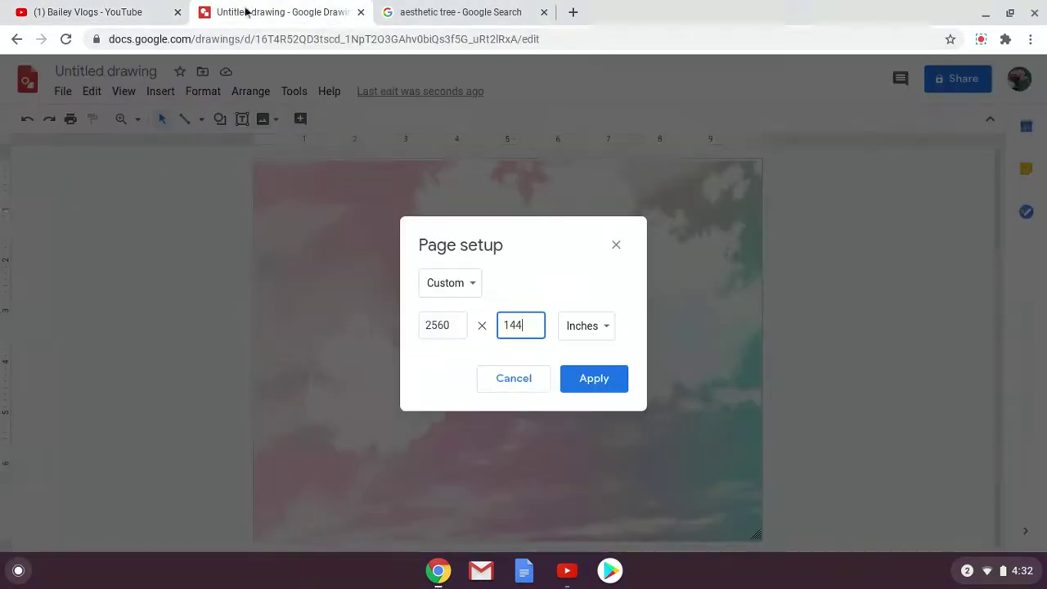
left_click(586, 380)
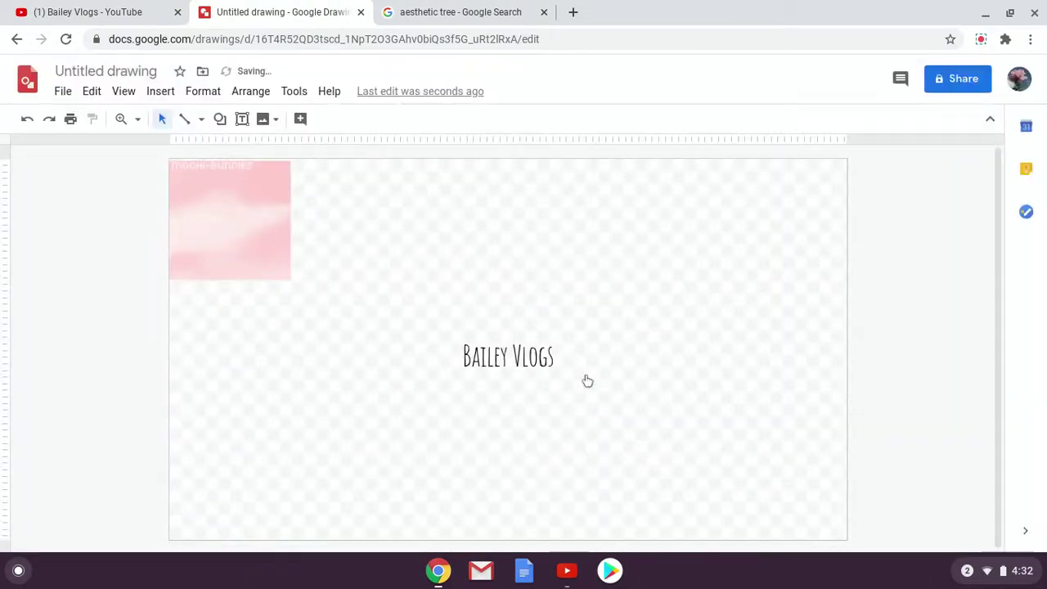
Bring up the File menu's Download choices of PDF, JPEG, PNG and SVG.
left_click(64, 92)
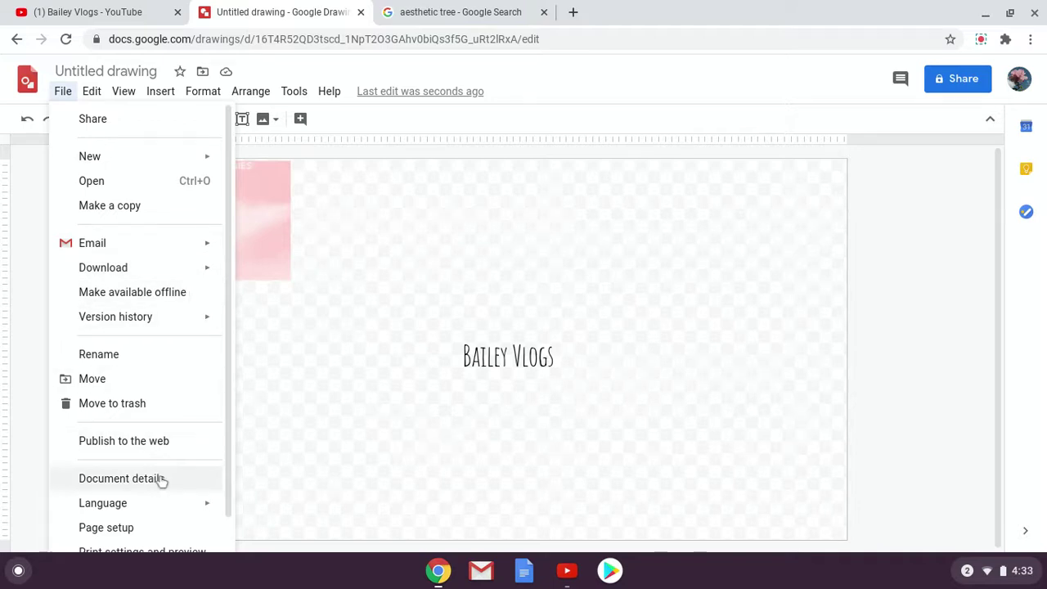
left_click(15, 278)
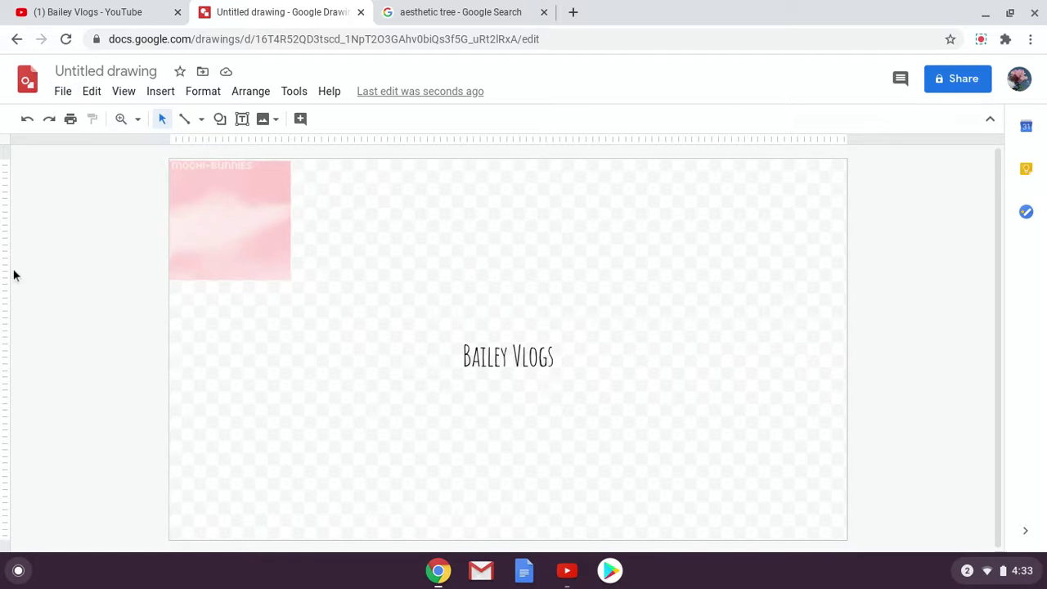
left_click(985, 44)
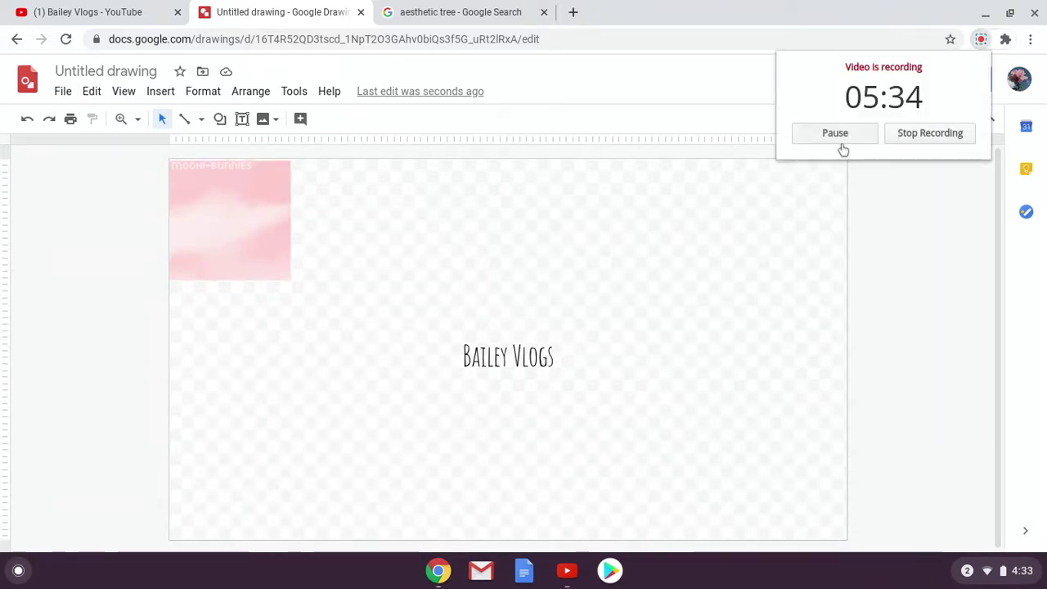
left_click(63, 90)
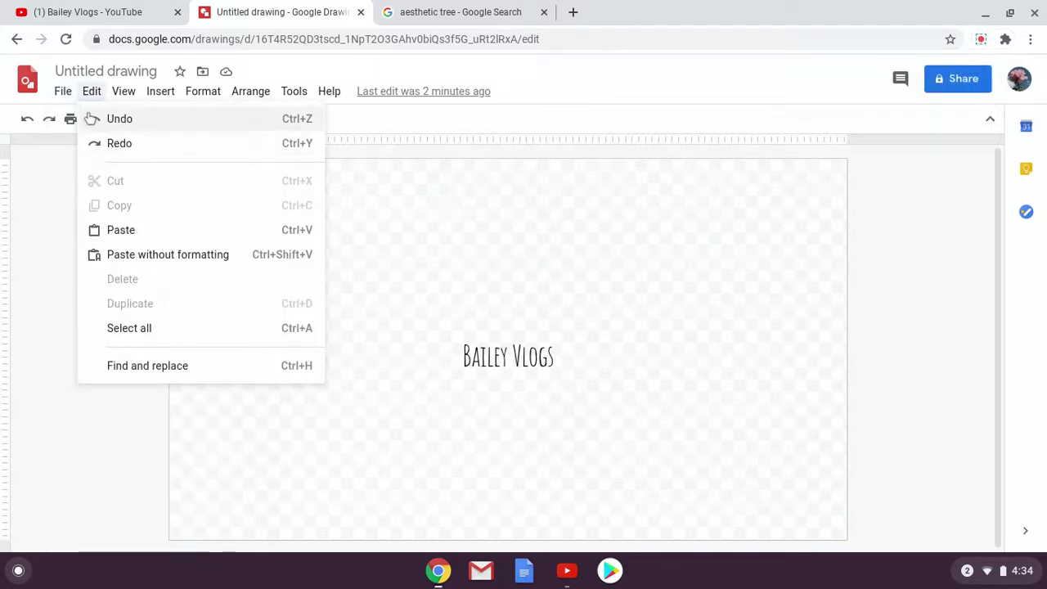
mouse_move(103, 268)
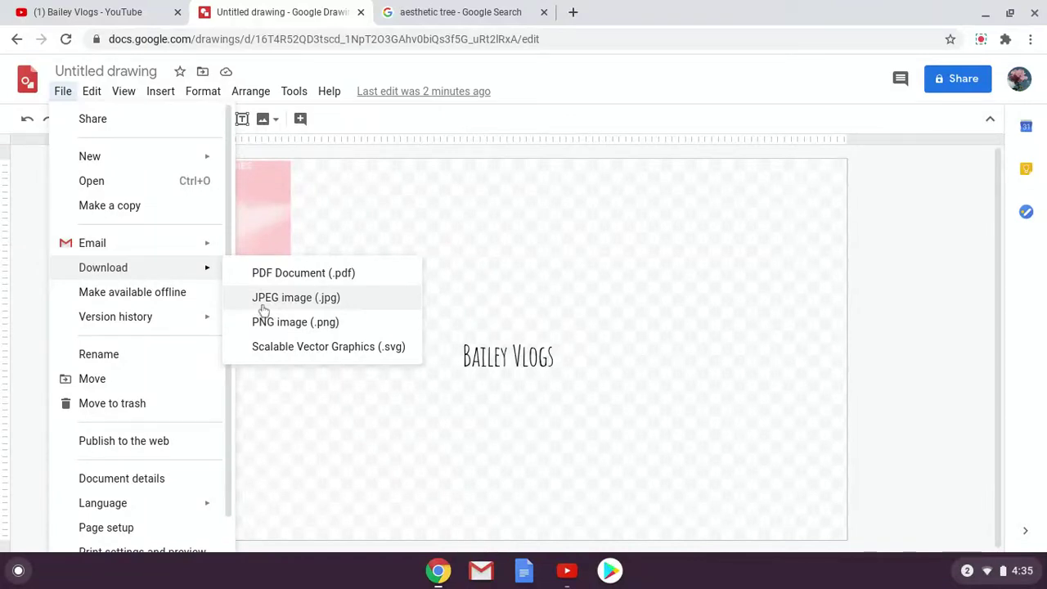
Download the drawing as 'Untitled drawing (2).jpg' and check it in the Files window.
left_click(285, 299)
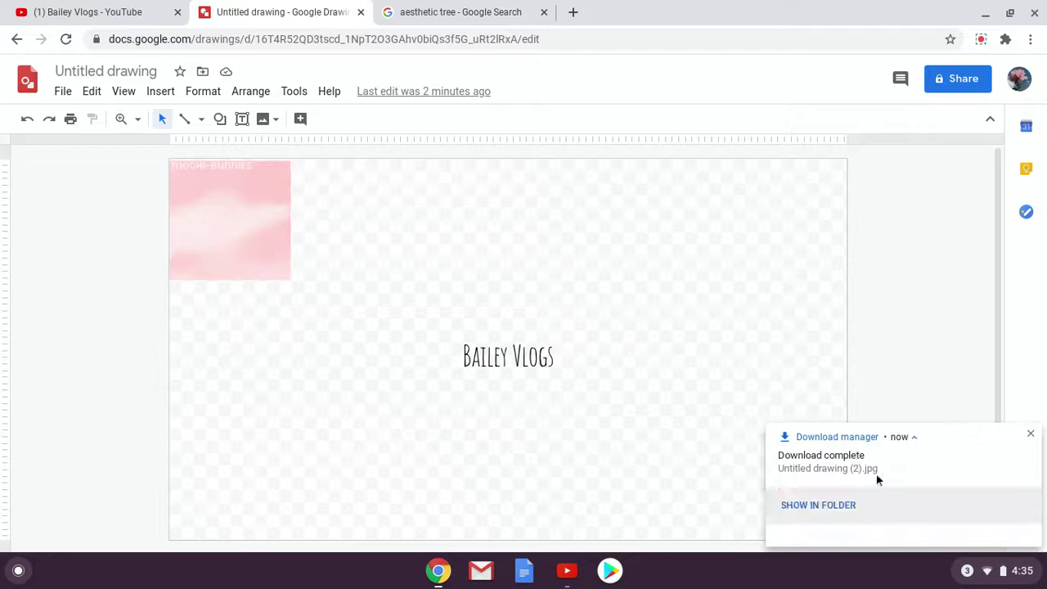
left_click(818, 527)
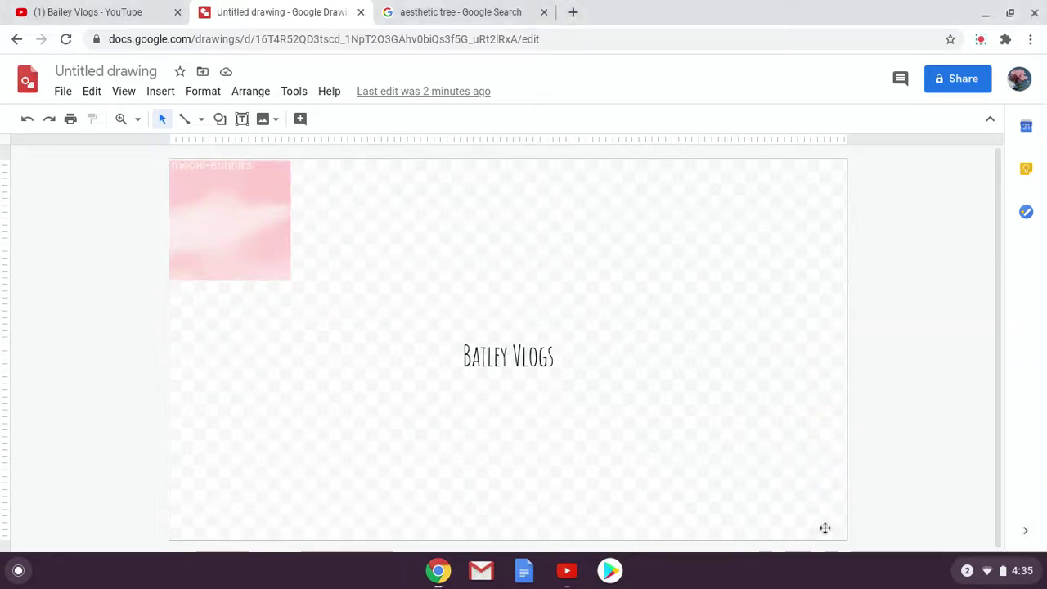
left_click(861, 68)
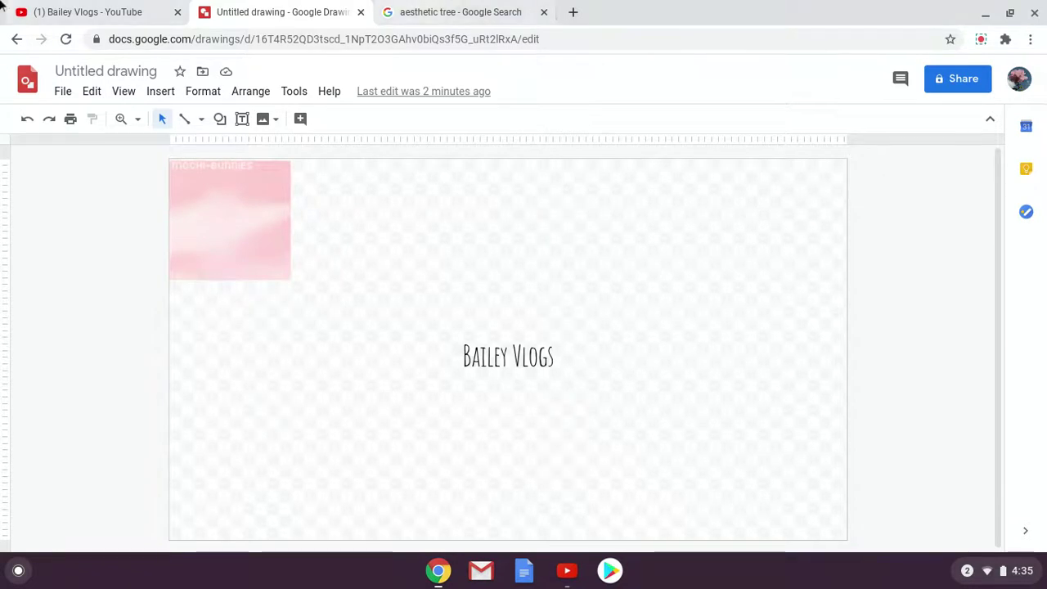
Upload the downloaded Bailey Vlogs JPEG from the computer as YouTube channel art.
left_click(147, 10)
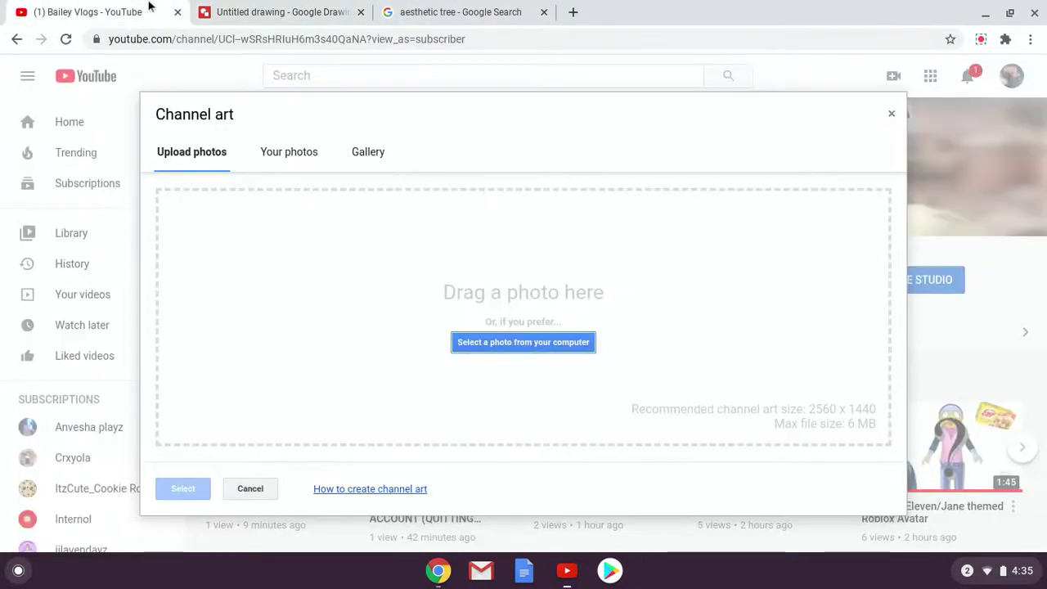
left_click(510, 337)
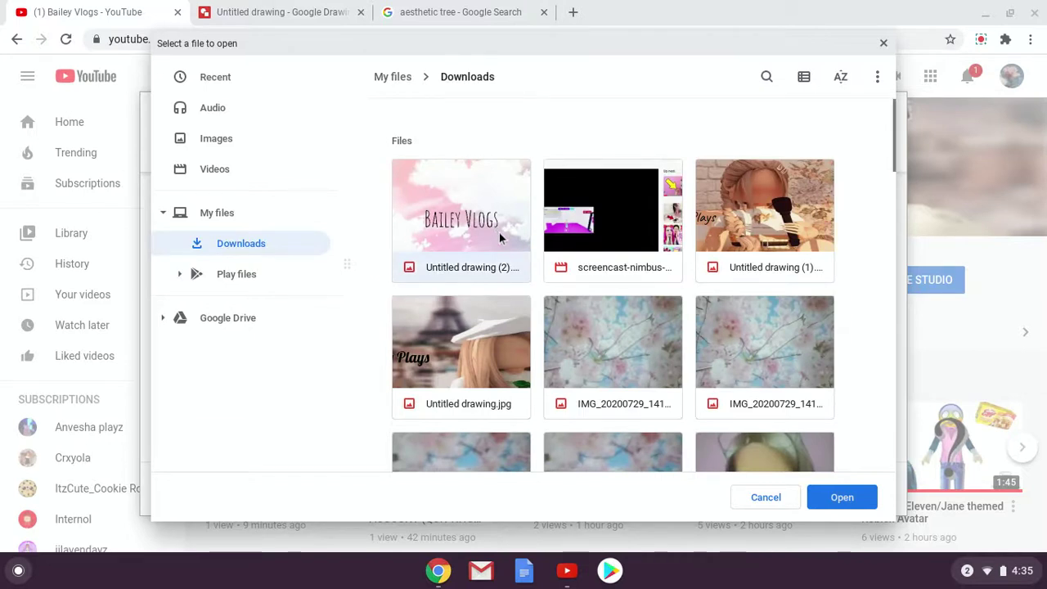
left_click(839, 495)
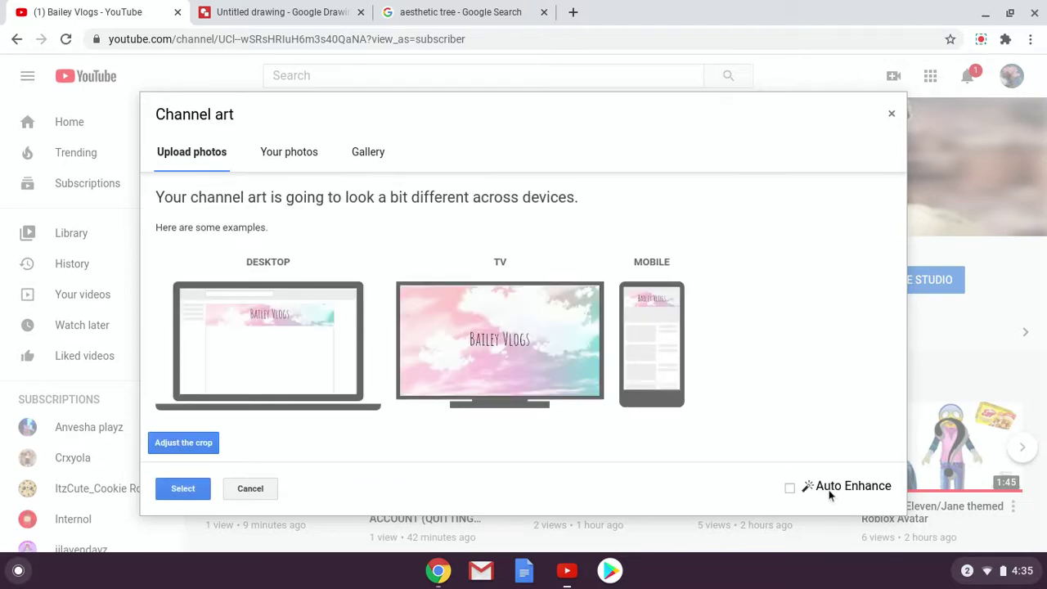
left_click(181, 488)
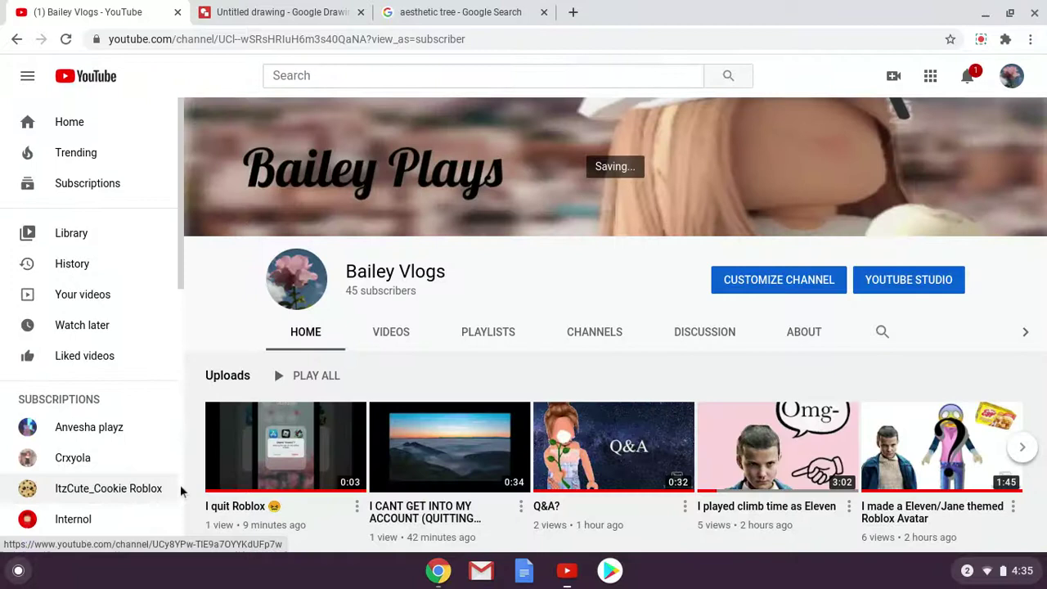